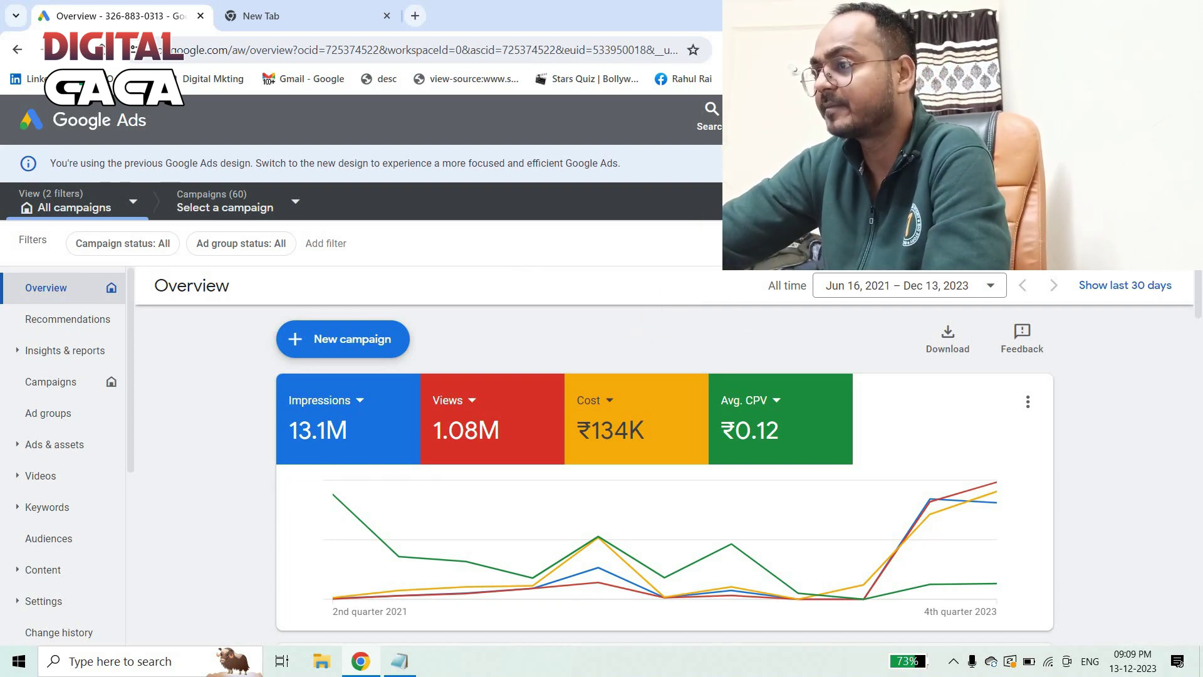
Open the YouTube section of the account's linked accounts and examine the linked and suggested channels.
{"action": "scroll", "coordinate": [601, 394], "scroll_direction": "down", "scroll_amount": 1}
{"action": "left_click", "coordinate": [808, 119]}
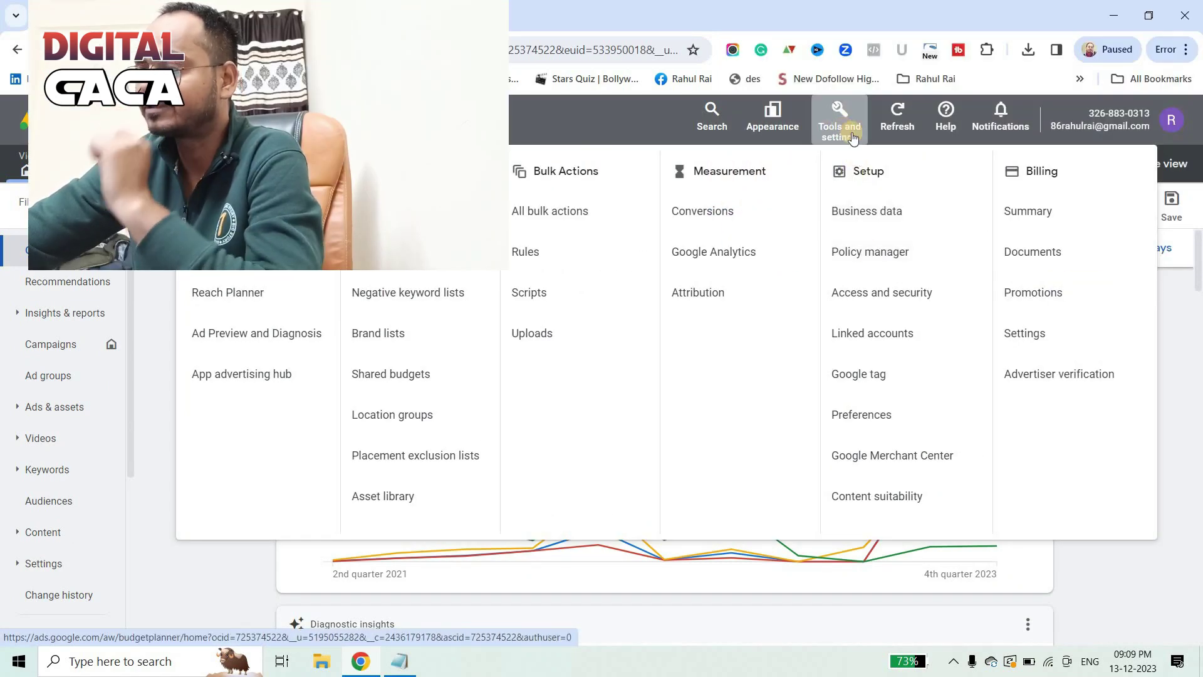
{"action": "left_click", "coordinate": [865, 331]}
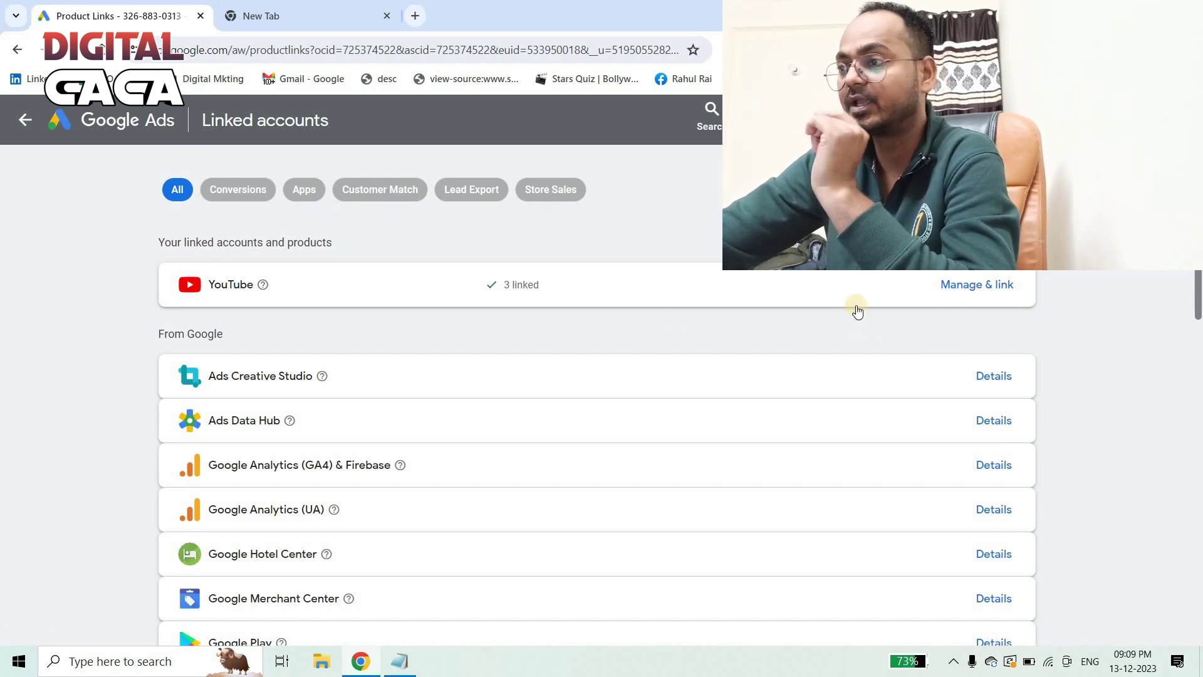
{"action": "left_click", "coordinate": [960, 283]}
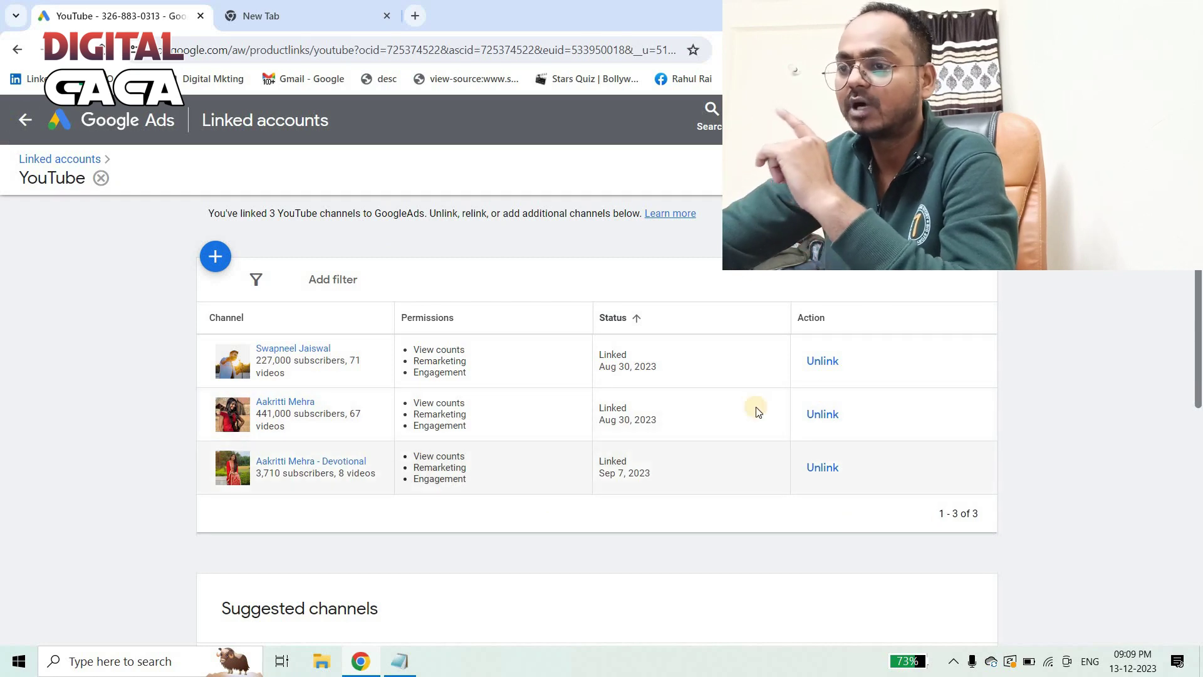
{"action": "scroll", "coordinate": [720, 451], "scroll_direction": "down", "scroll_amount": 5}
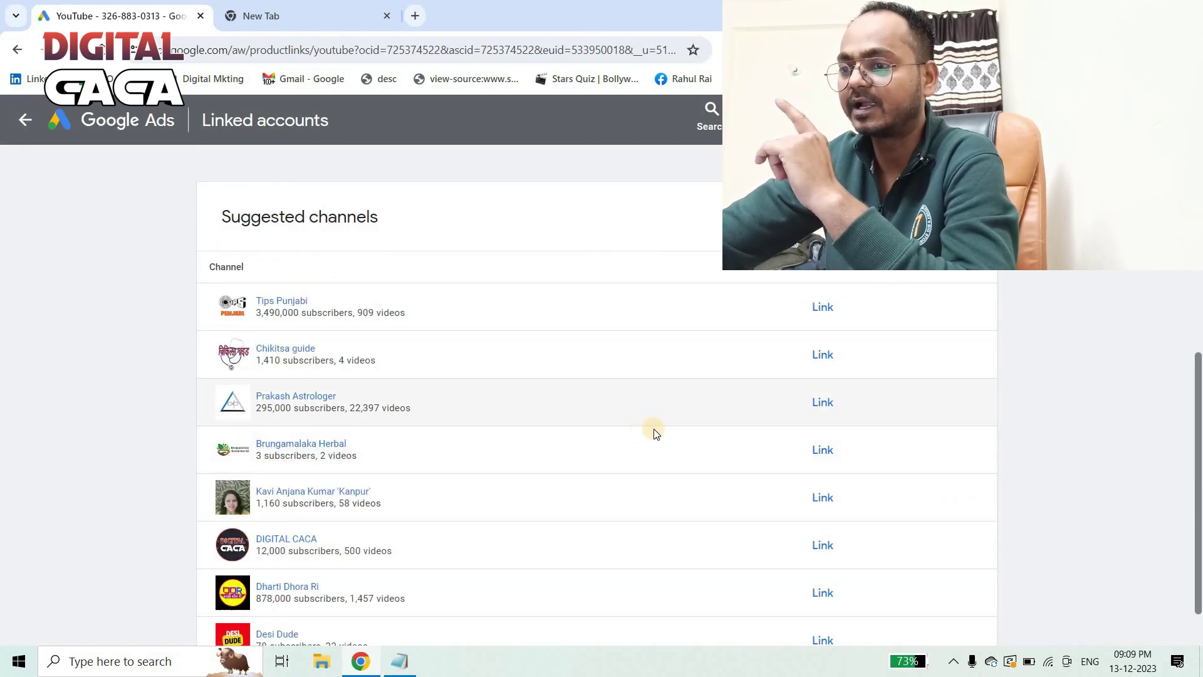
{"action": "scroll", "coordinate": [589, 470], "scroll_direction": "down", "scroll_amount": 1}
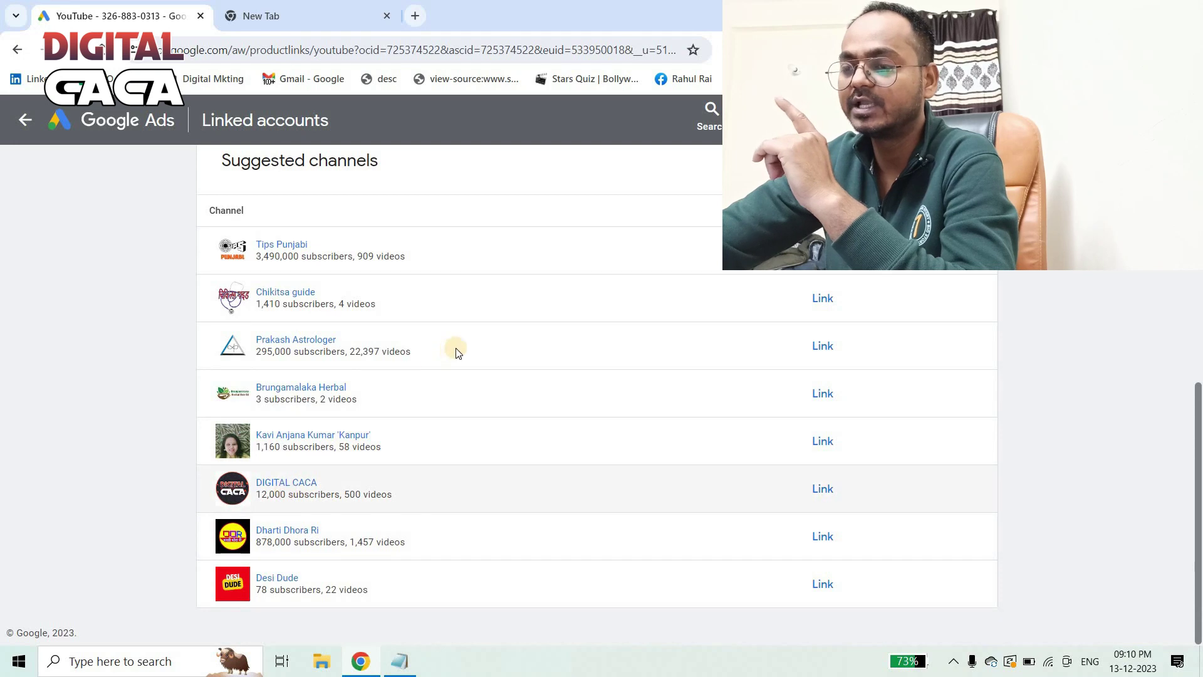
Open the link request for the DIGITAL CACA channel, choose "Someone else owns this channel", and dismiss the request.
{"action": "left_click", "coordinate": [823, 489]}
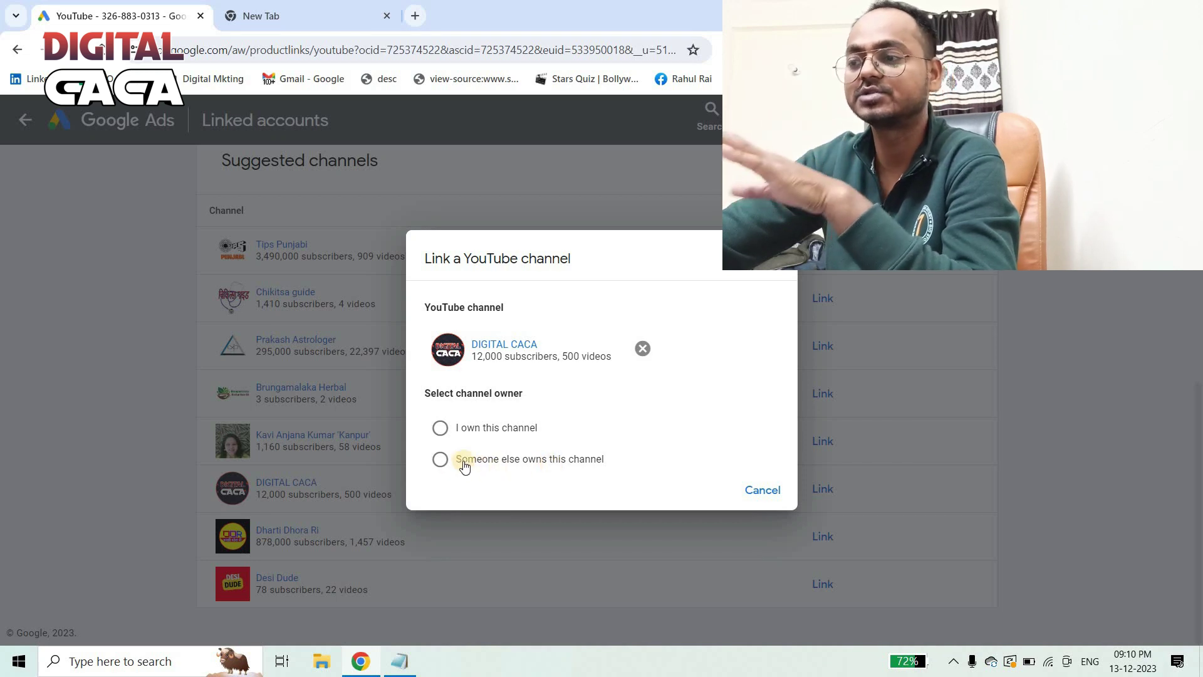
{"action": "left_click", "coordinate": [442, 461]}
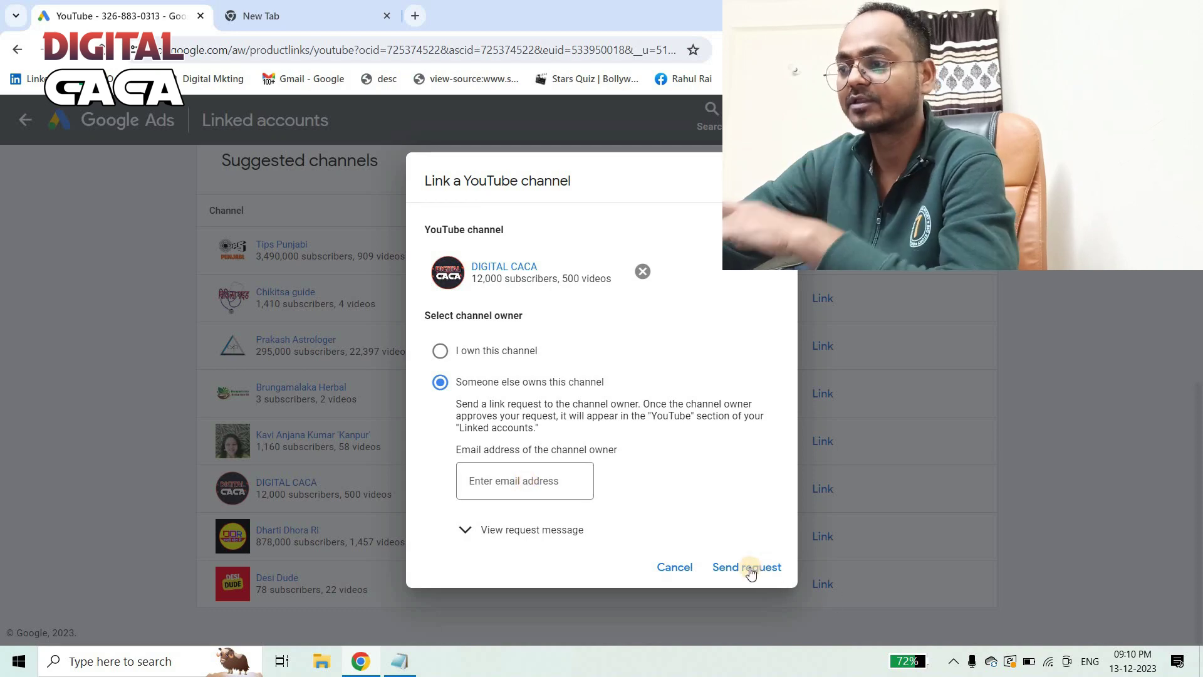
{"action": "left_click", "coordinate": [1097, 393]}
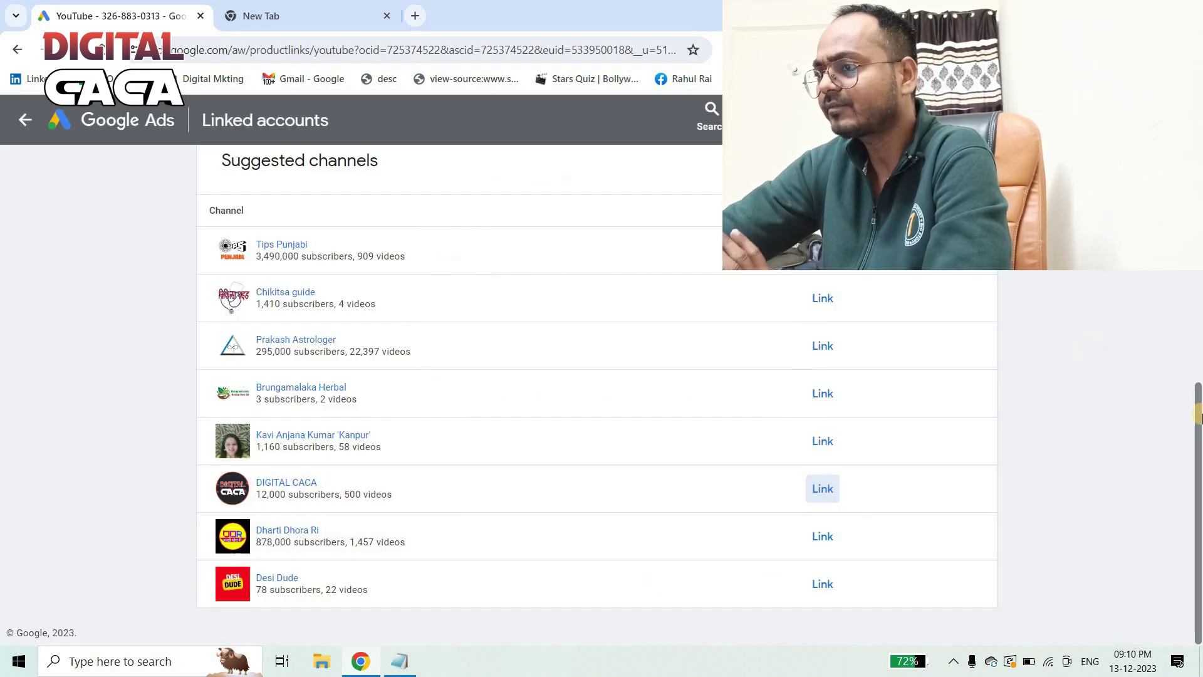
Return to the account overview and start a new campaign without a goal's guidance.
{"action": "scroll", "coordinate": [80, 138], "scroll_direction": "up", "scroll_amount": 7}
{"action": "left_click", "coordinate": [32, 119]}
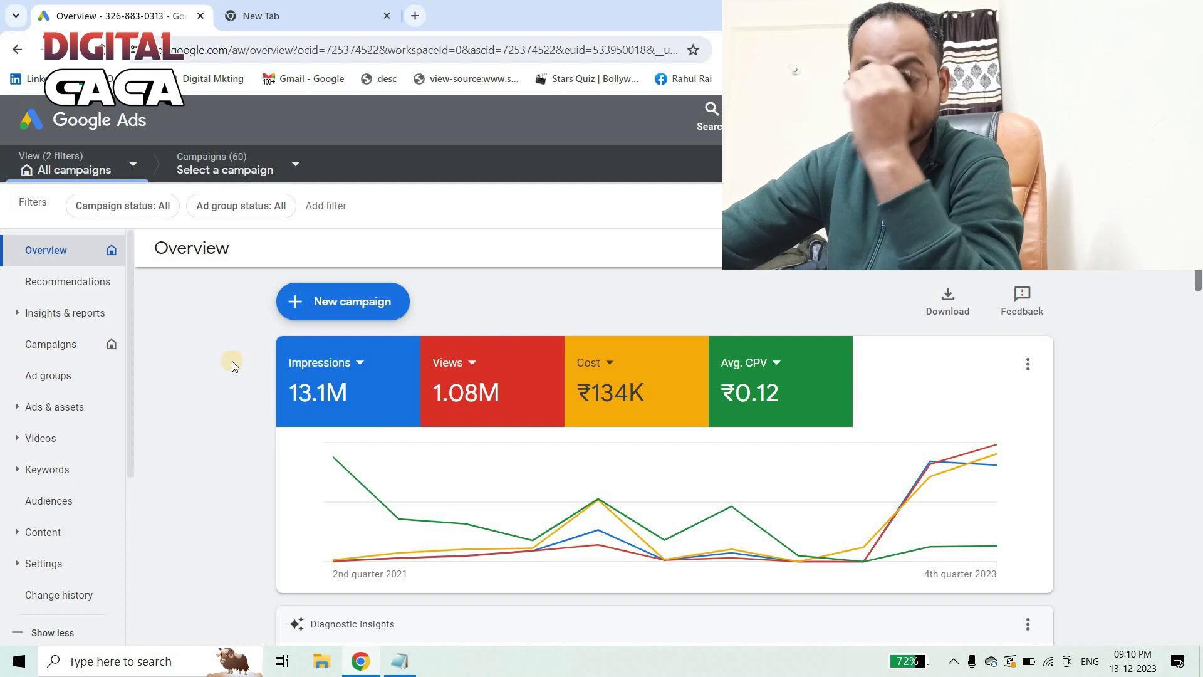
{"action": "left_click", "coordinate": [337, 306]}
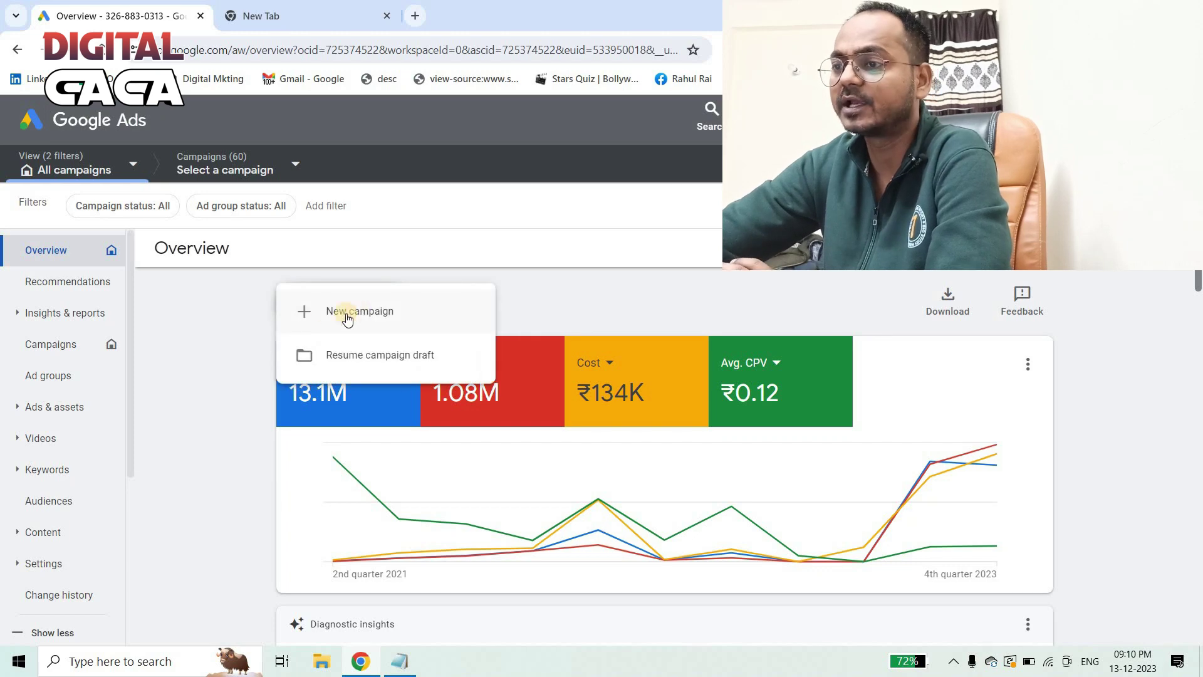
{"action": "left_click", "coordinate": [347, 315]}
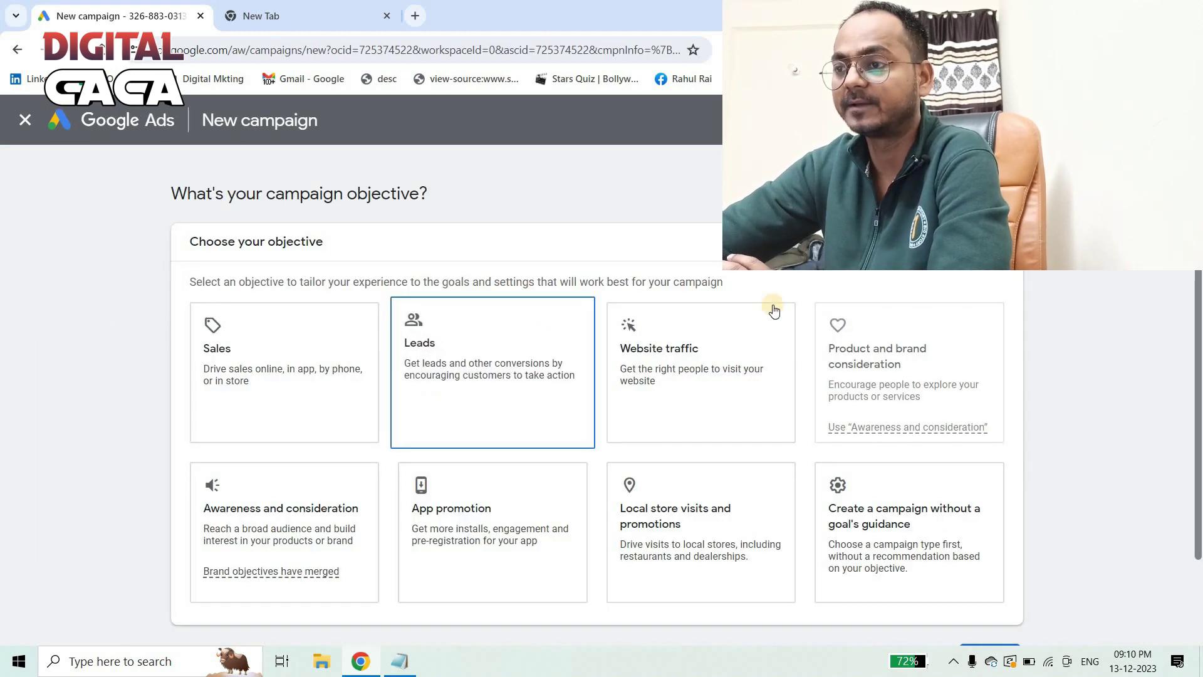
{"action": "scroll", "coordinate": [887, 442], "scroll_direction": "down", "scroll_amount": 1}
{"action": "left_click", "coordinate": [886, 441]}
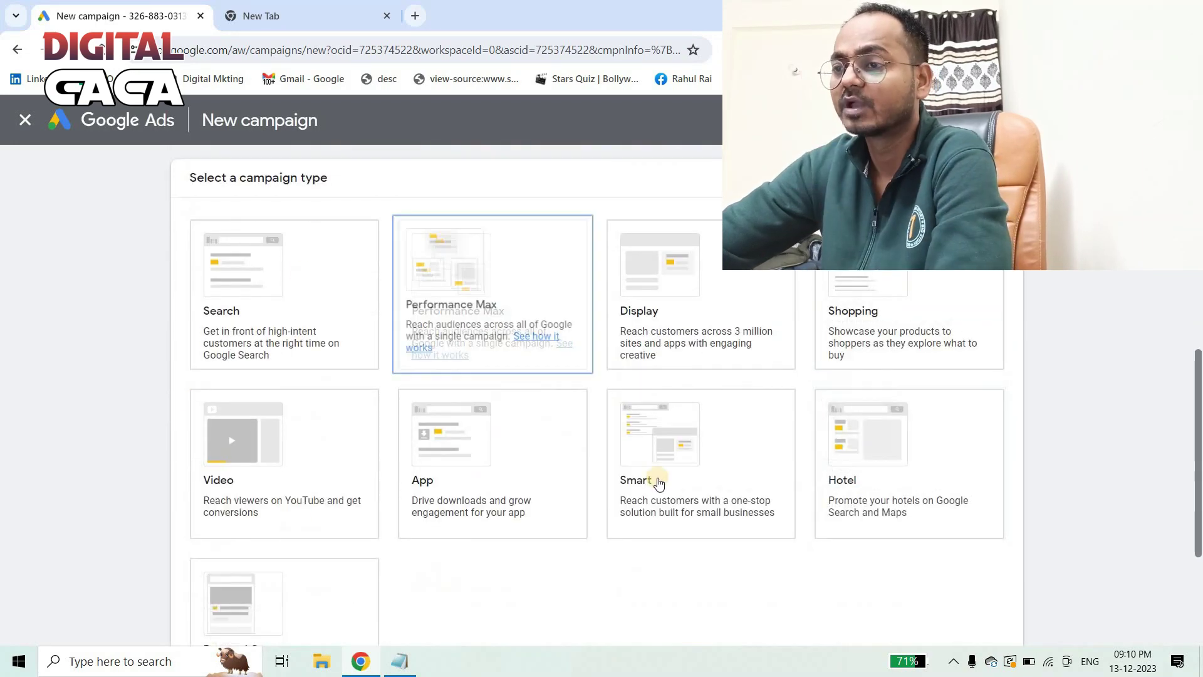
Choose the Video campaign type with the Video views subtype and continue to the campaign settings.
{"action": "scroll", "coordinate": [298, 392], "scroll_direction": "down", "scroll_amount": 1}
{"action": "left_click", "coordinate": [274, 399]}
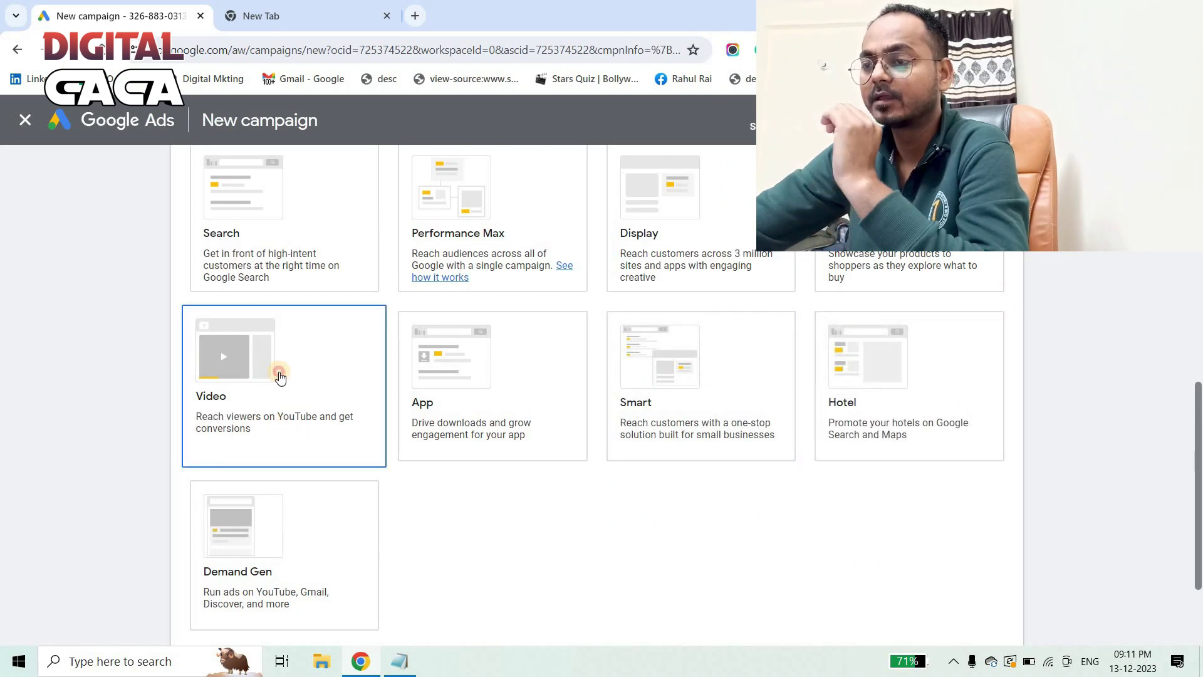
{"action": "scroll", "coordinate": [279, 376], "scroll_direction": "down", "scroll_amount": 8}
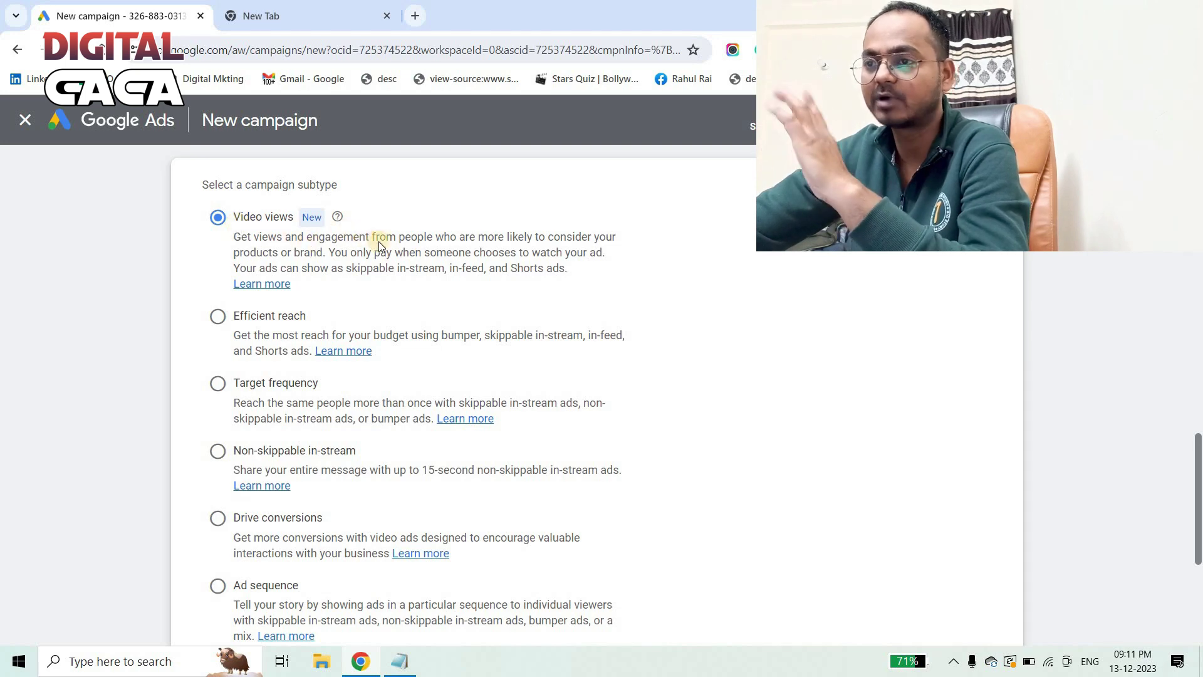
{"action": "scroll", "coordinate": [407, 251], "scroll_direction": "down", "scroll_amount": 2}
{"action": "scroll", "coordinate": [770, 351], "scroll_direction": "down", "scroll_amount": 2}
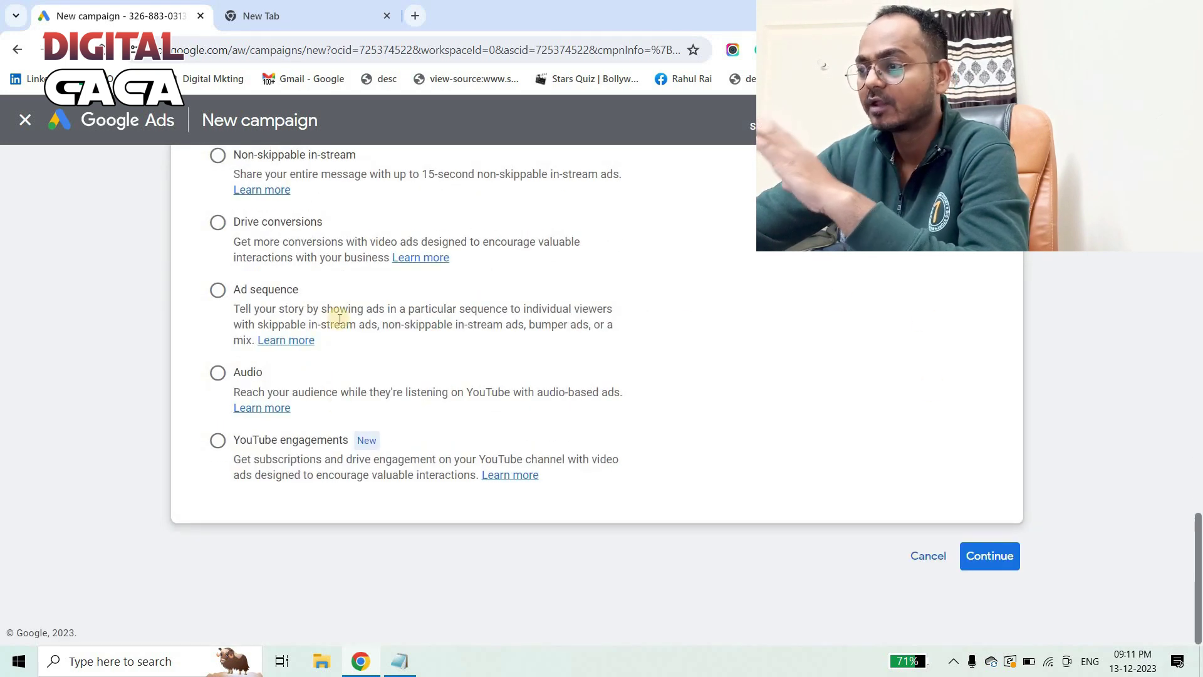
{"action": "left_click", "coordinate": [999, 557]}
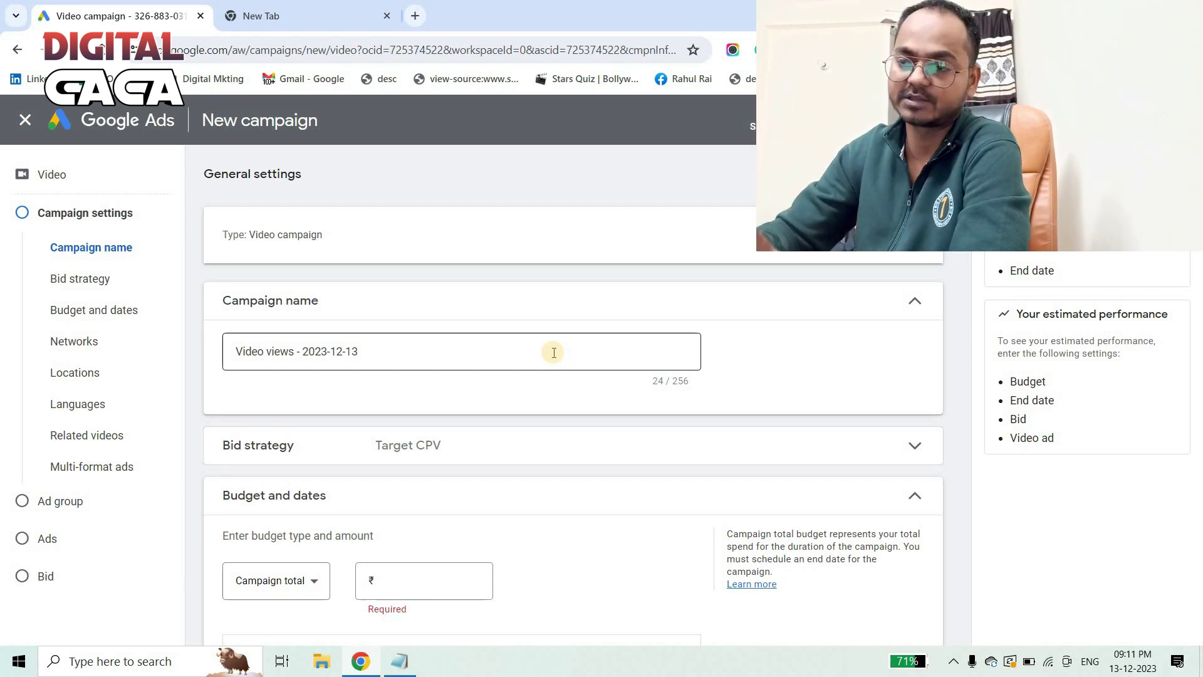
Name the campaign "test campaign tutorial 2023".
{"action": "left_click", "coordinate": [292, 351]}
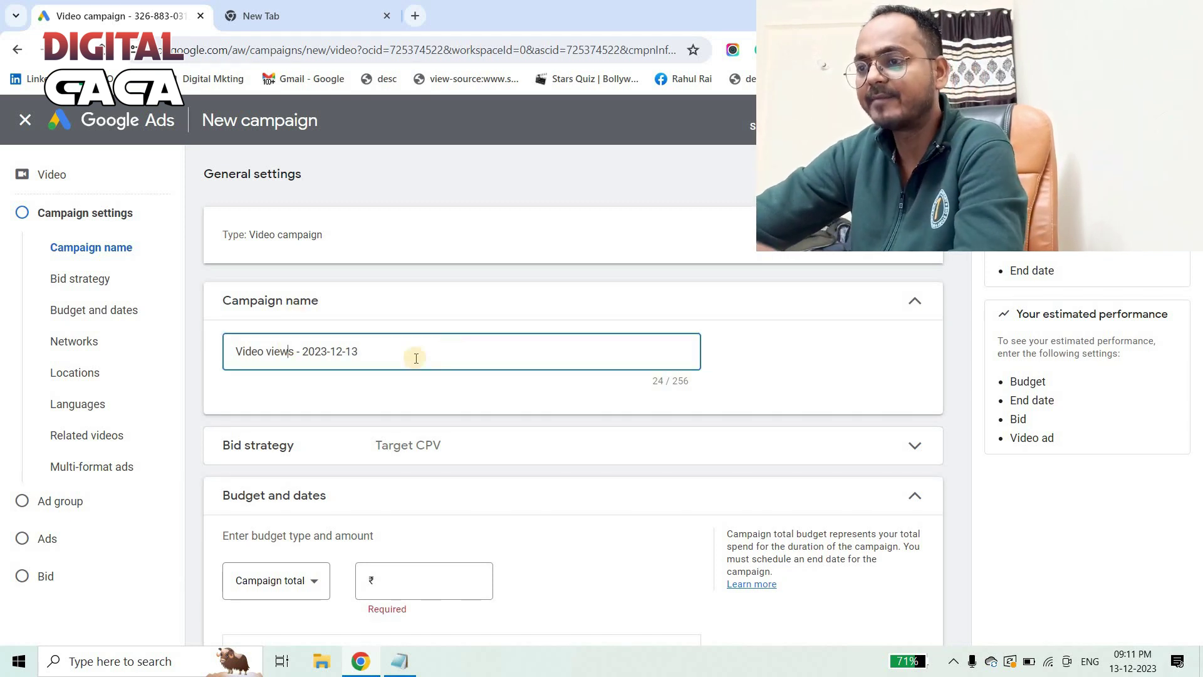
{"action": "left_click_drag", "start_coordinate": [367, 352], "coordinate": [300, 351]}
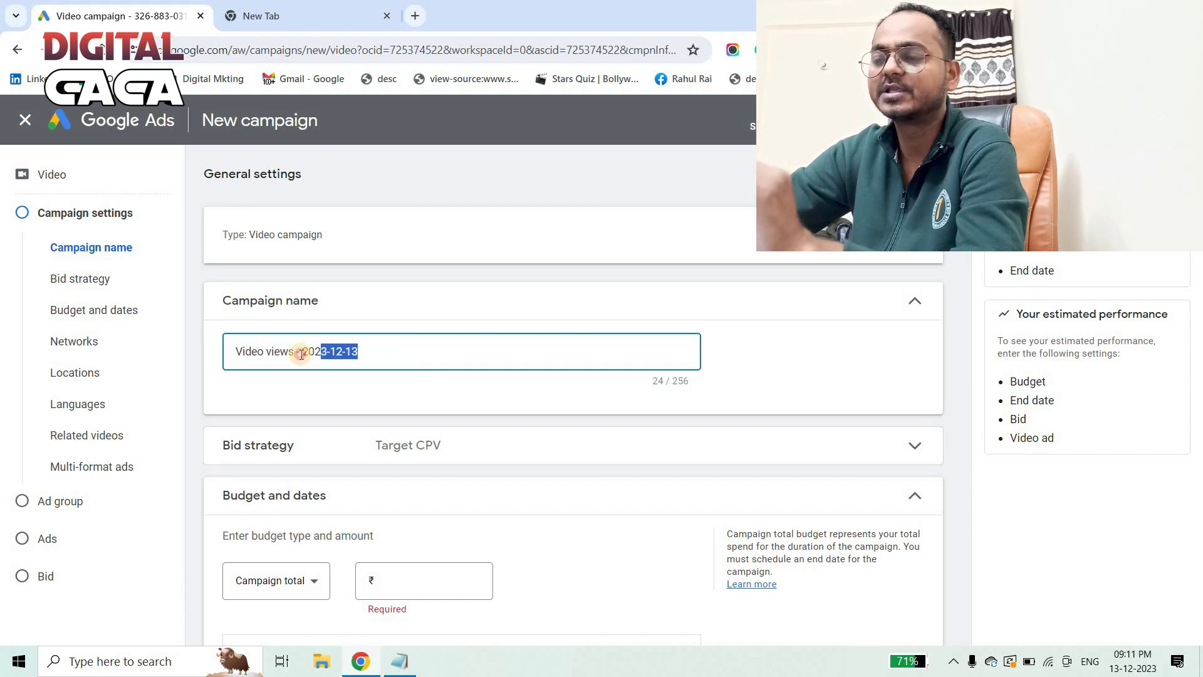
{"action": "left_click", "coordinate": [360, 357]}
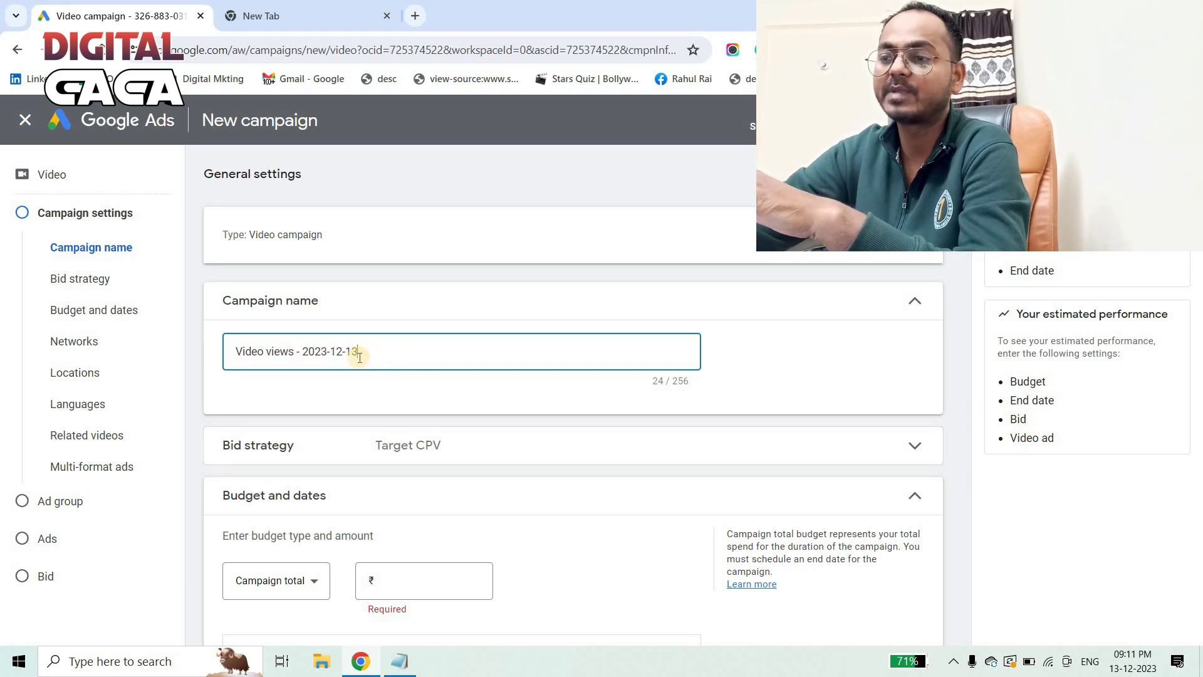
{"action": "left_click", "coordinate": [236, 352]}
{"action": "left_click", "coordinate": [409, 349], "text": "shift"}
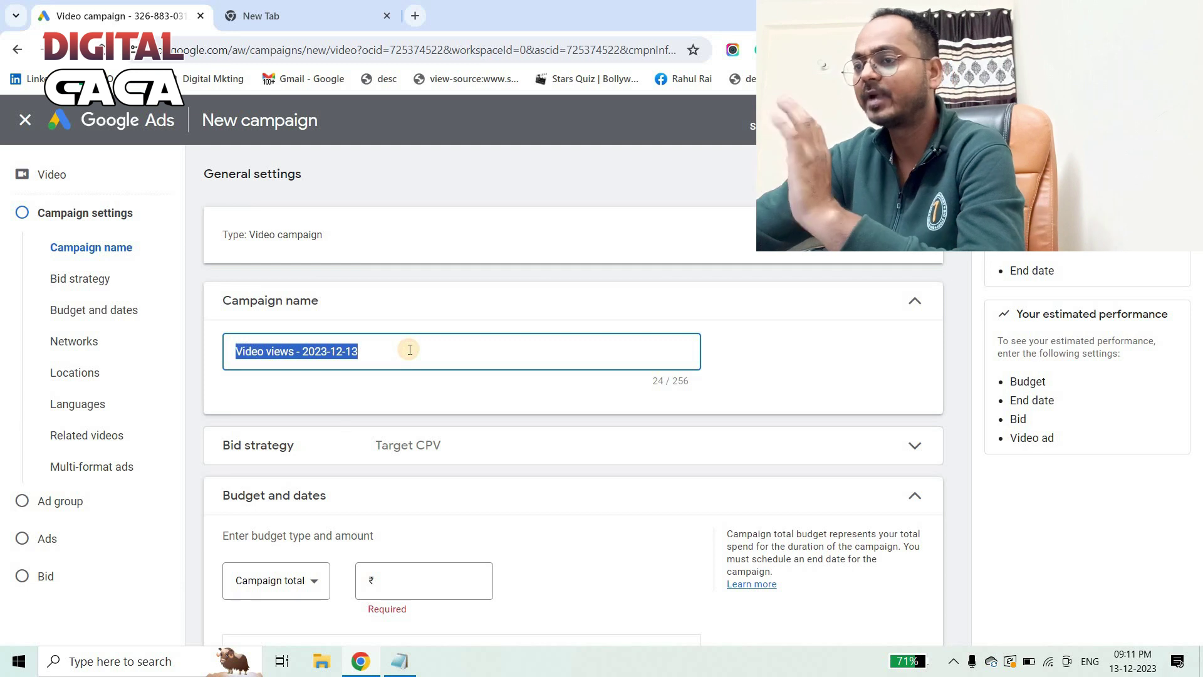
{"action": "type", "text": "test campaign tutorial 2"}
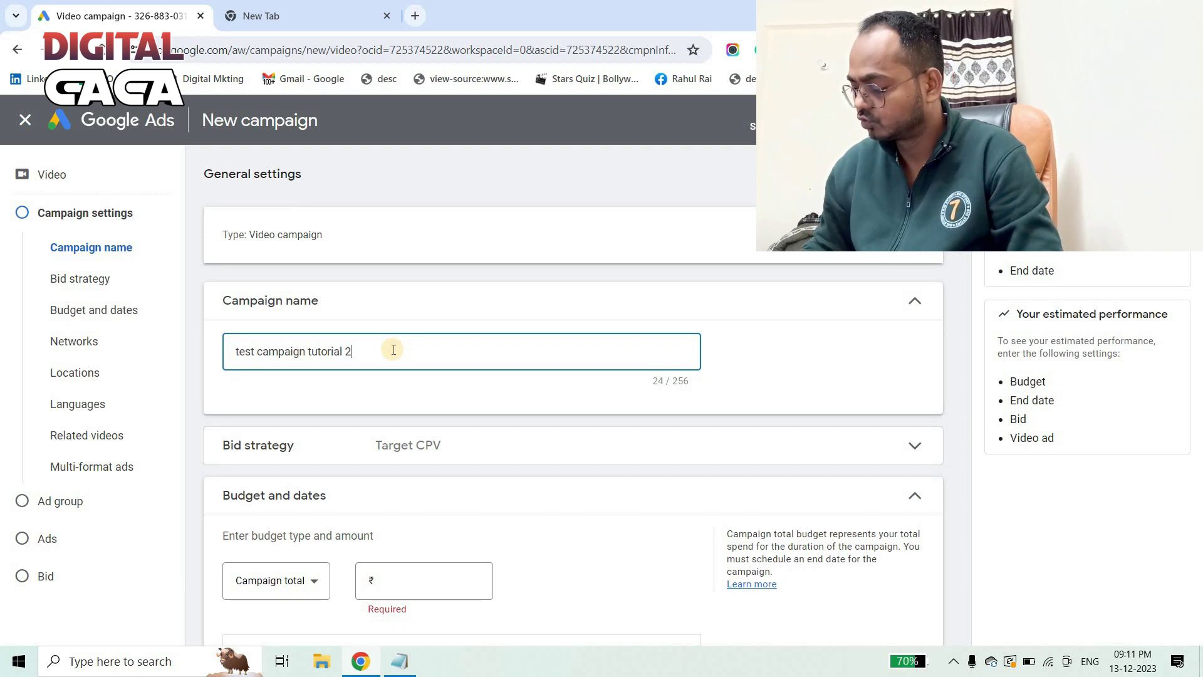
{"action": "left_click", "coordinate": [303, 384]}
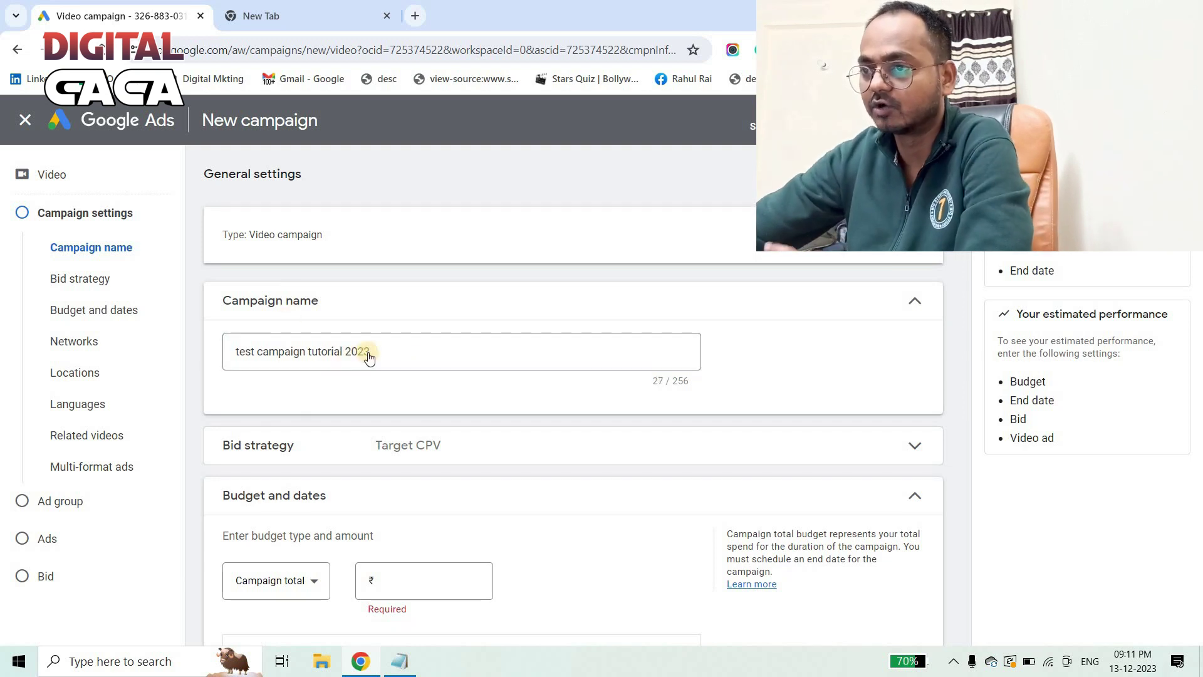
Expand the campaign's bid strategy settings, review the strategy and its unavailable alternatives, and collapse them again.
{"action": "scroll", "coordinate": [548, 366], "scroll_direction": "down", "scroll_amount": 1}
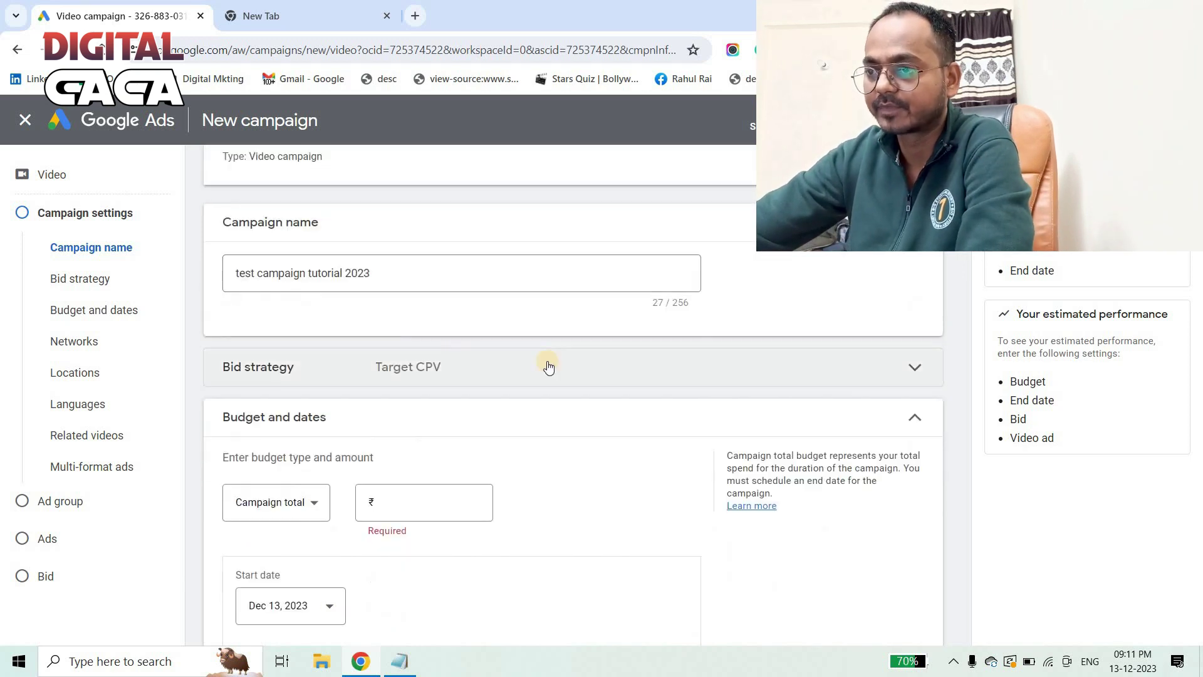
{"action": "left_click", "coordinate": [914, 367]}
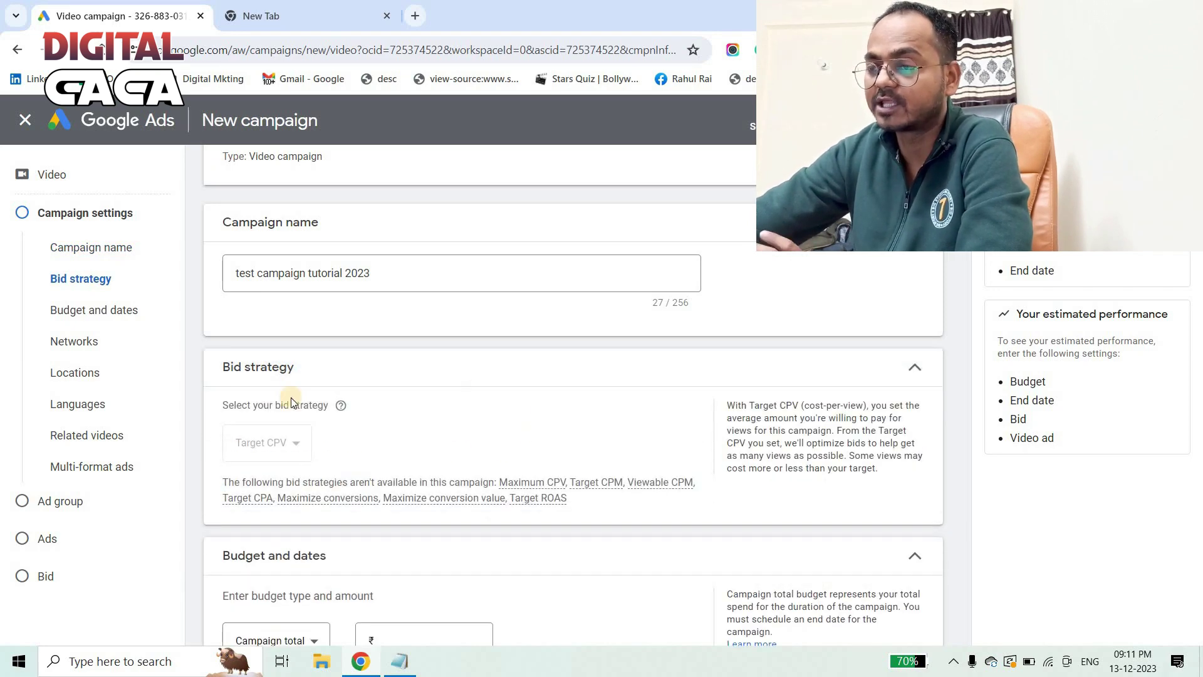
{"action": "scroll", "coordinate": [546, 340], "scroll_direction": "down", "scroll_amount": 1}
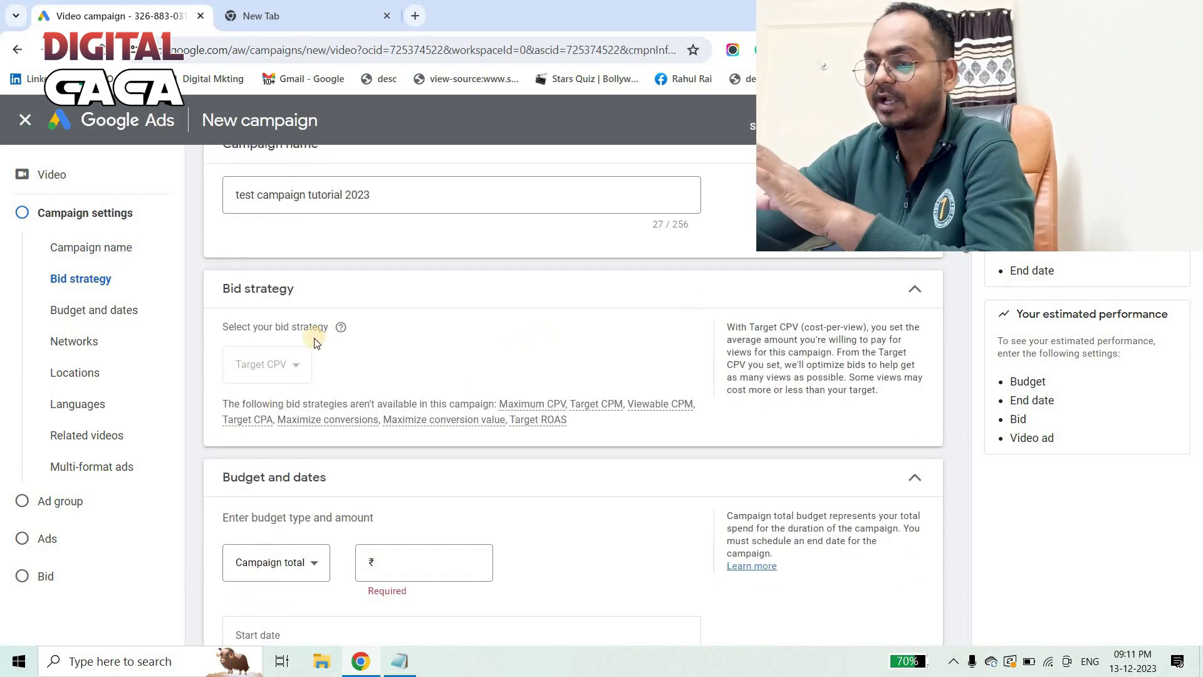
{"action": "scroll", "coordinate": [375, 370], "scroll_direction": "up", "scroll_amount": 1}
{"action": "scroll", "coordinate": [783, 314], "scroll_direction": "down", "scroll_amount": 1}
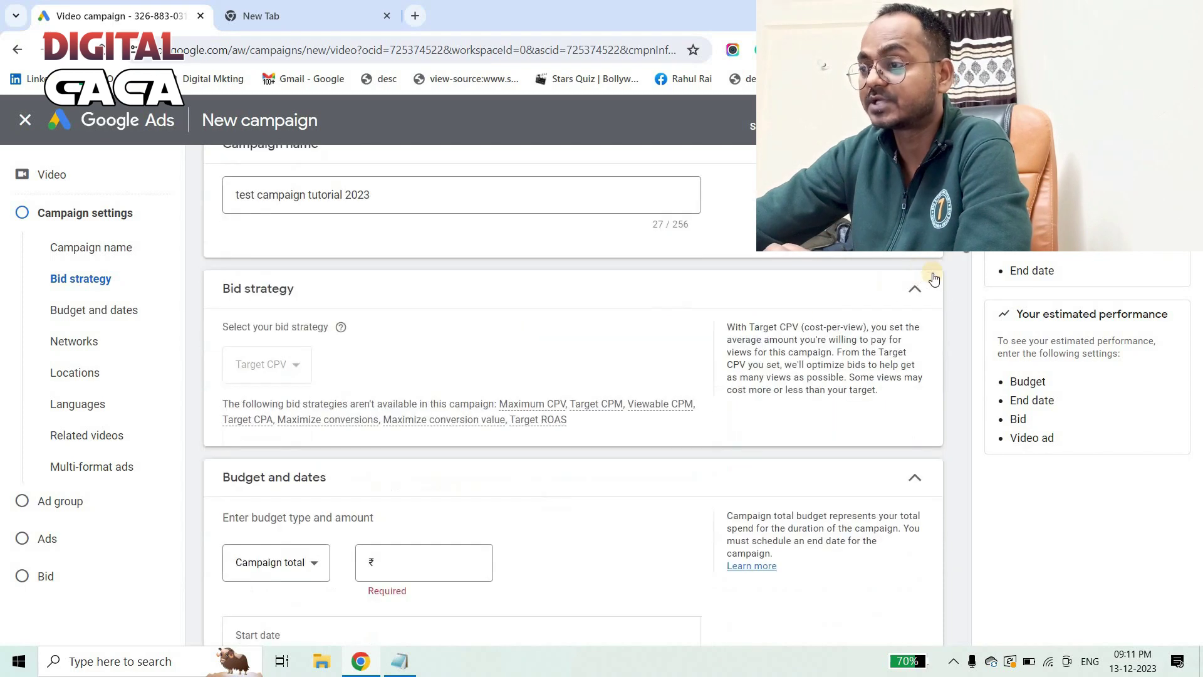
{"action": "left_click", "coordinate": [924, 295]}
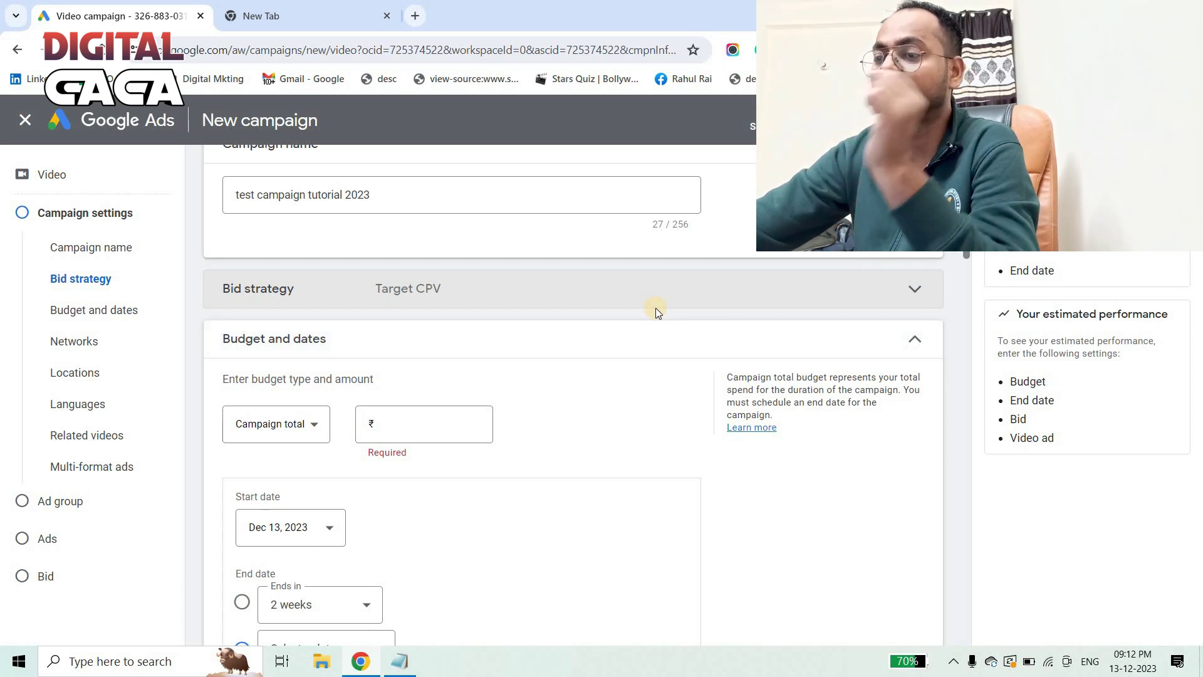
Set the campaign budget type to Daily with an amount of ₹1,000.00.
{"action": "left_click_drag", "start_coordinate": [223, 380], "coordinate": [286, 380]}
{"action": "left_click", "coordinate": [225, 381]}
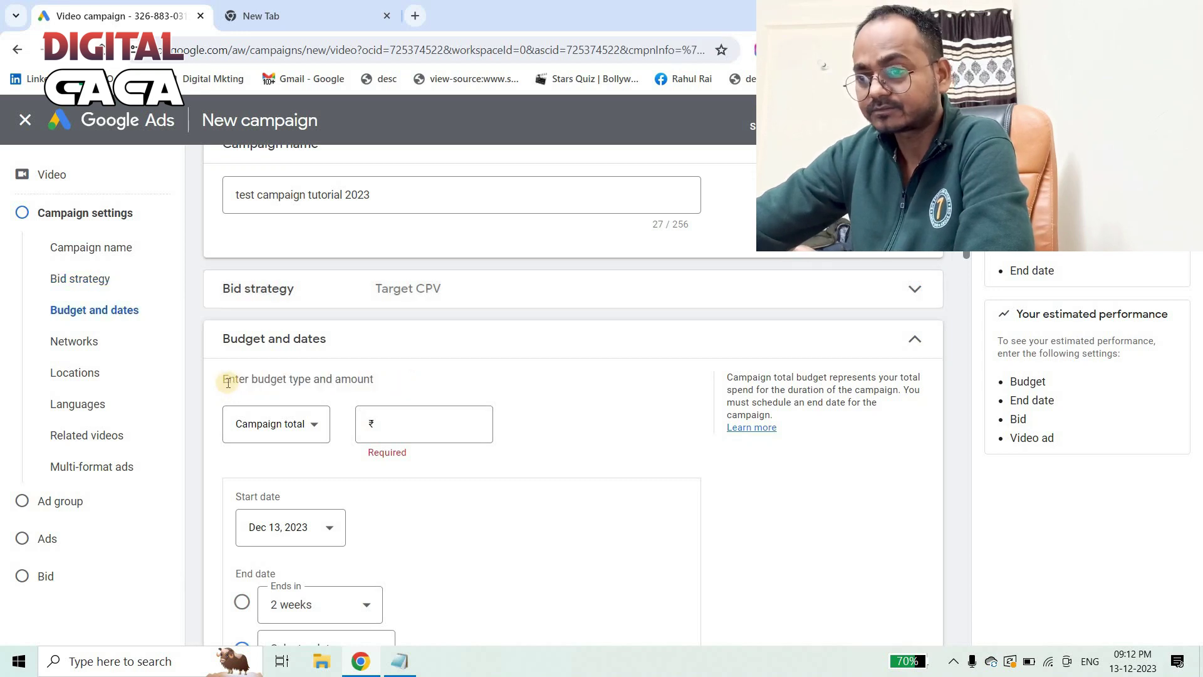
{"action": "left_click", "coordinate": [271, 432]}
{"action": "left_click", "coordinate": [272, 437]}
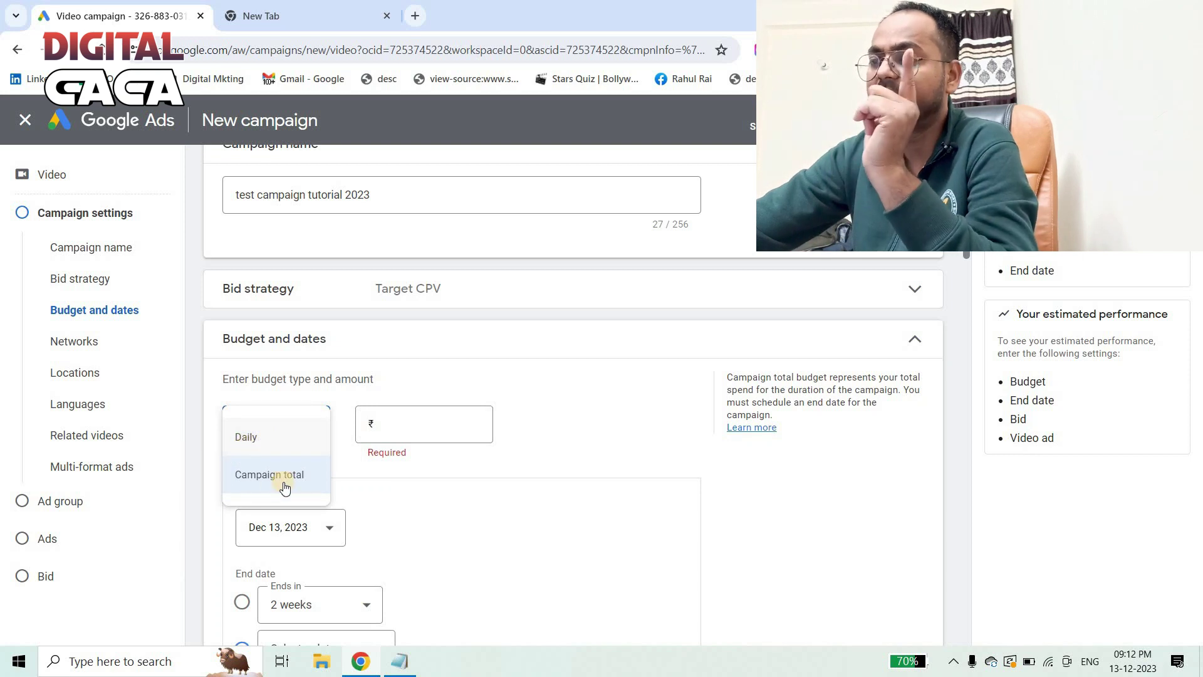
{"action": "left_click", "coordinate": [271, 441]}
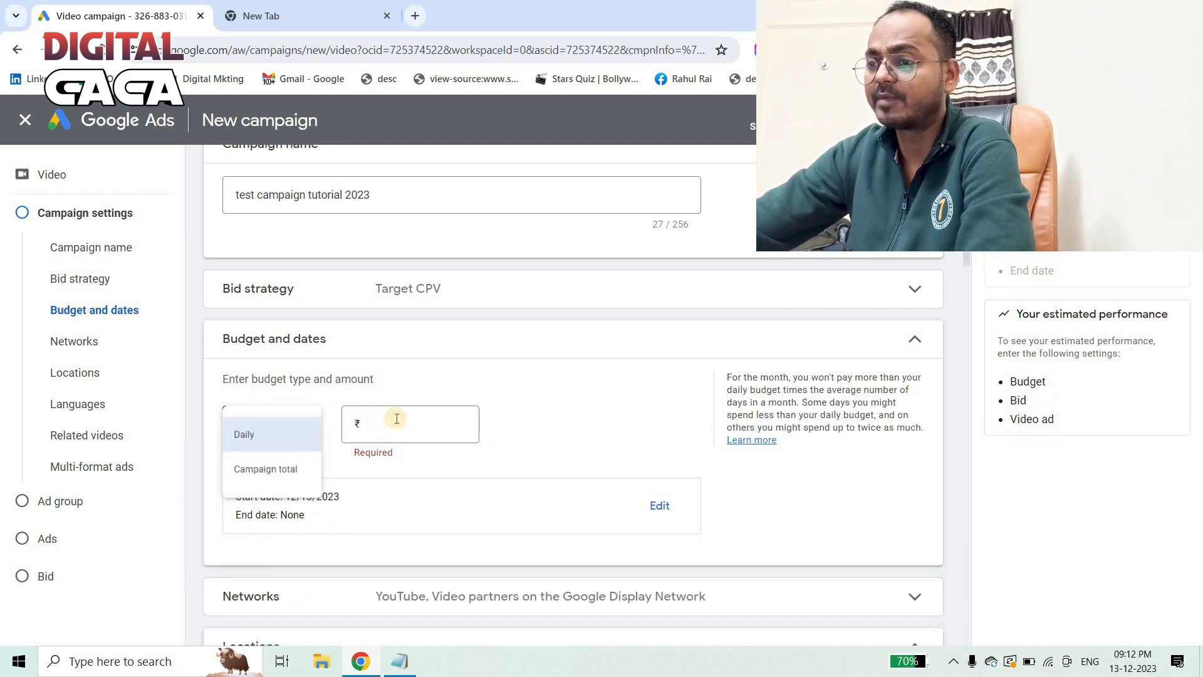
{"action": "left_click", "coordinate": [398, 419]}
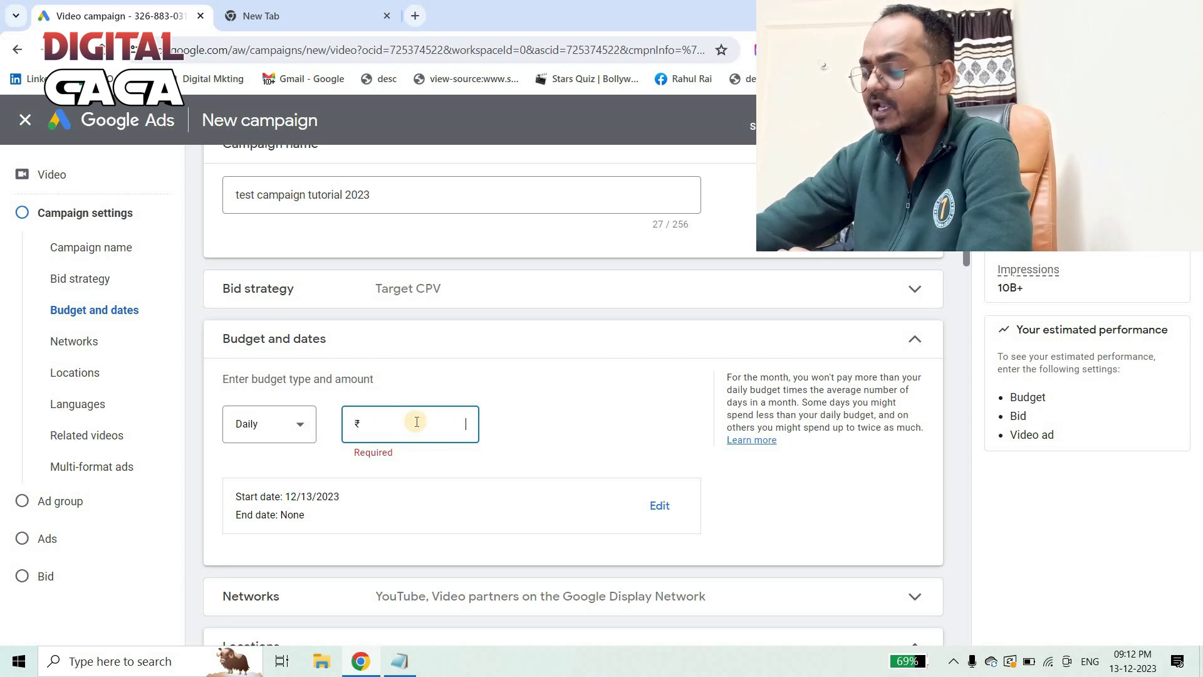
{"action": "type", "text": "000.00"}
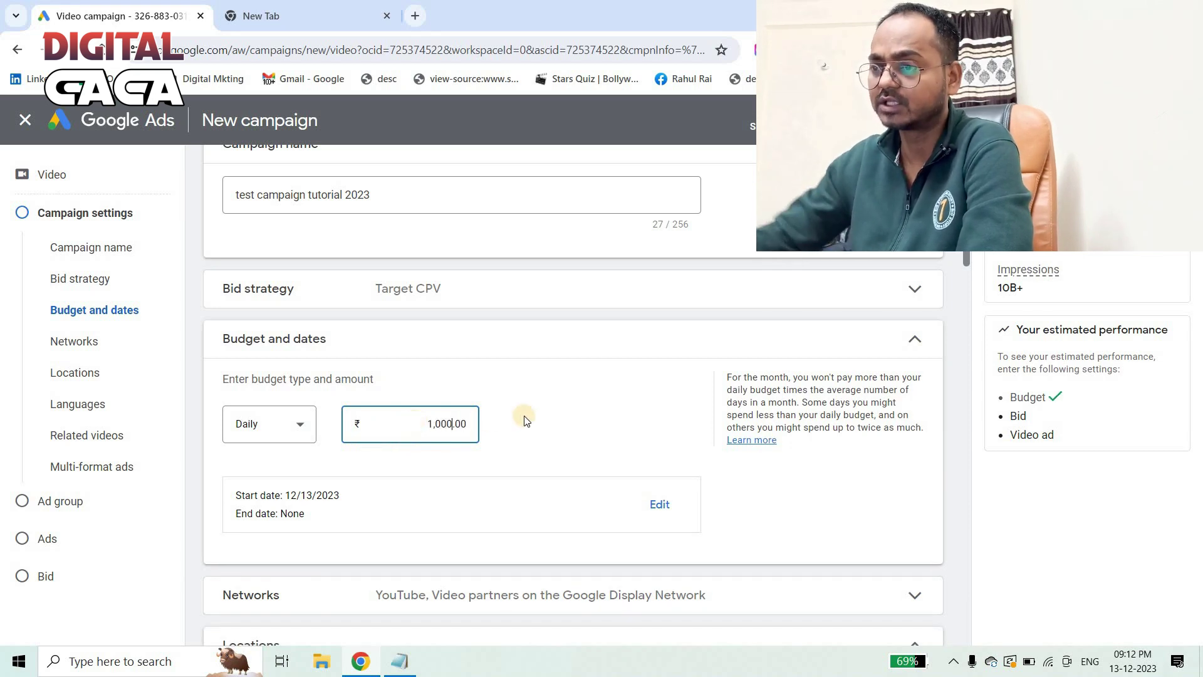
{"action": "left_click", "coordinate": [542, 411]}
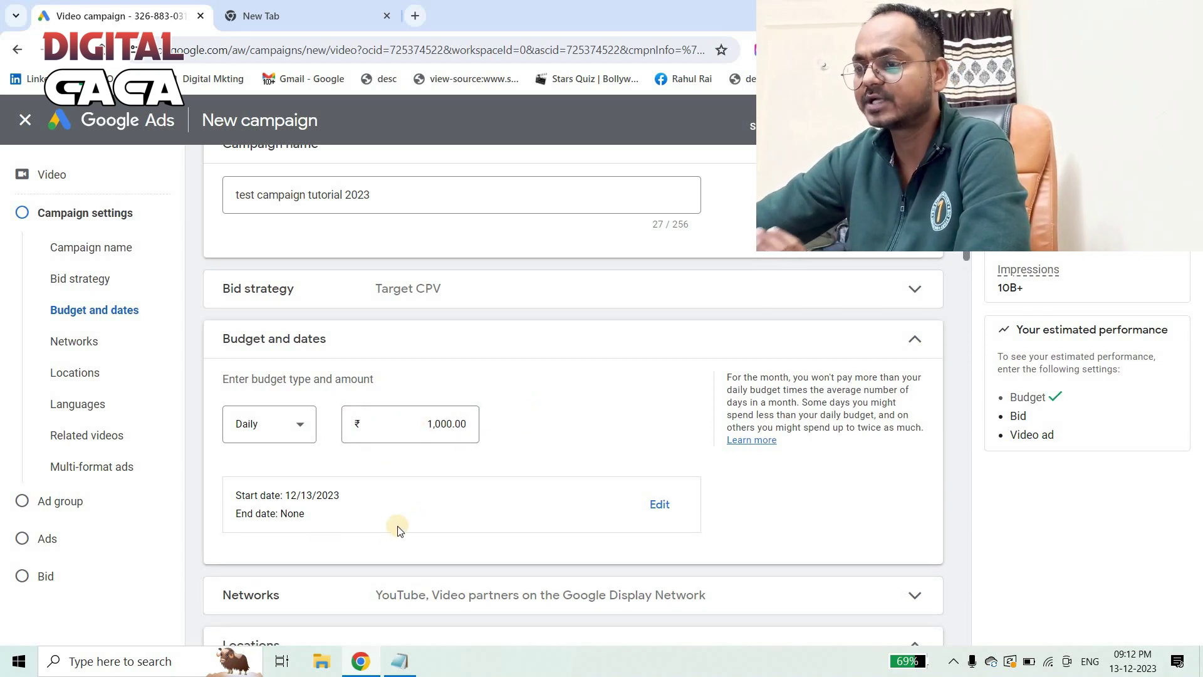
Open the account's billing summary in a separate browser tab and switch to it.
{"action": "scroll", "coordinate": [484, 373], "scroll_direction": "down", "scroll_amount": 1}
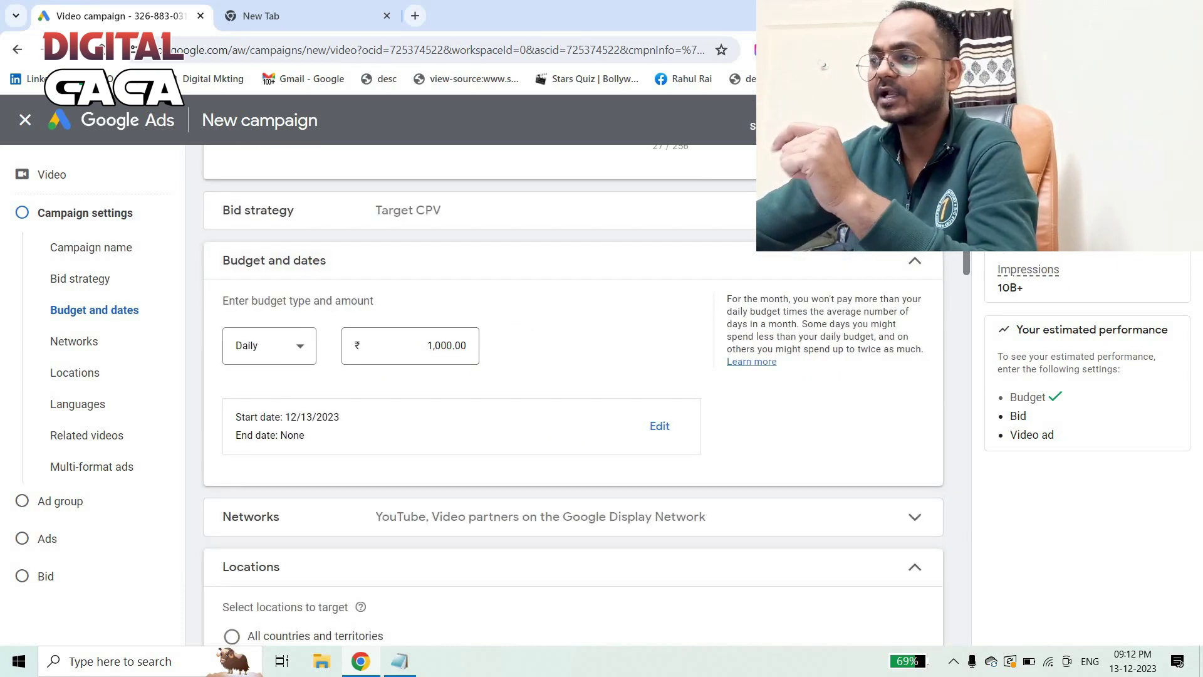
{"action": "left_click", "coordinate": [1009, 119]}
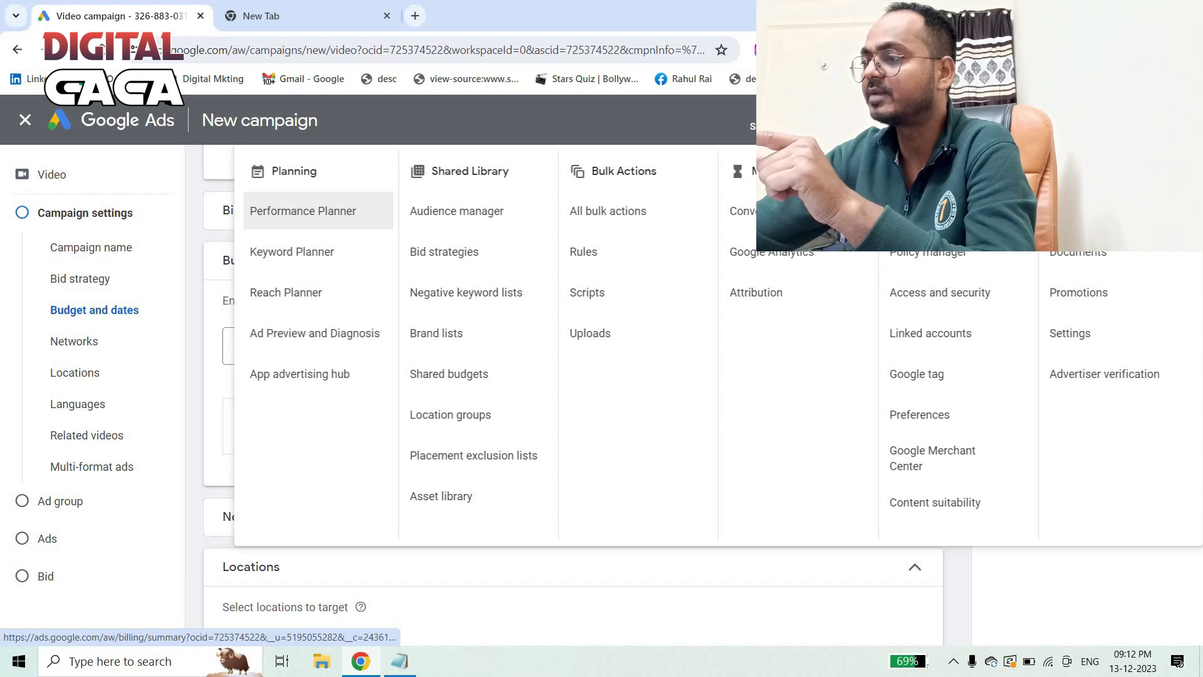
{"action": "right_click", "coordinate": [1090, 210]}
{"action": "left_click", "coordinate": [889, 220]}
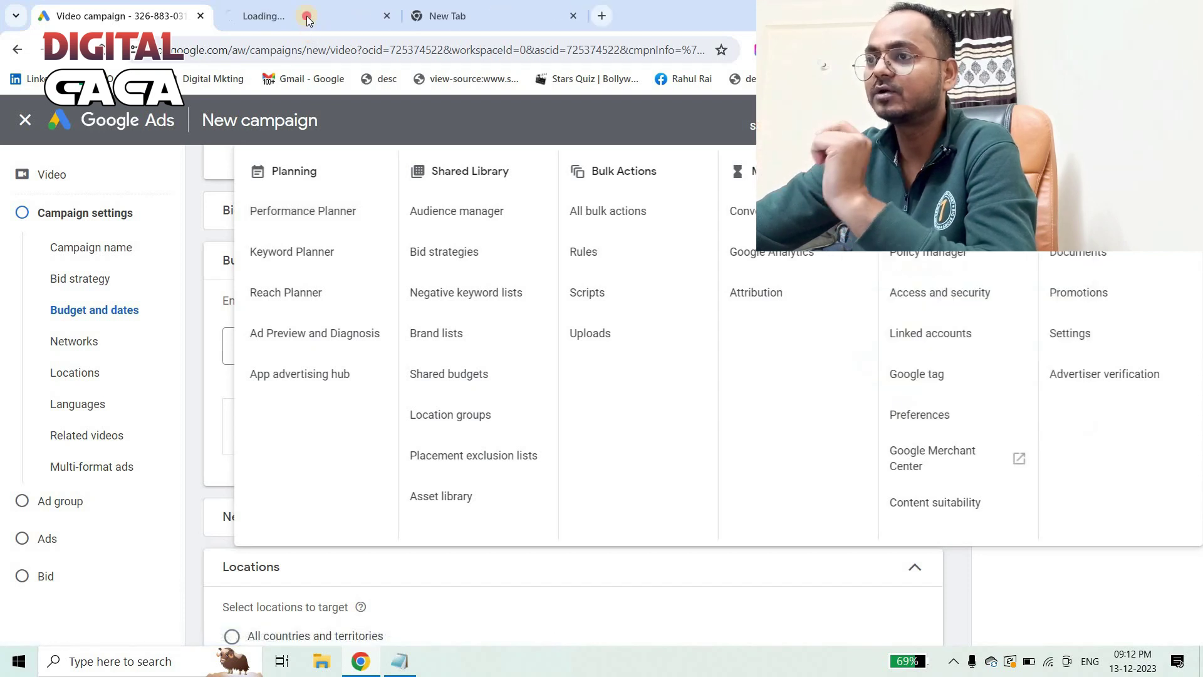
{"action": "left_click", "coordinate": [307, 15]}
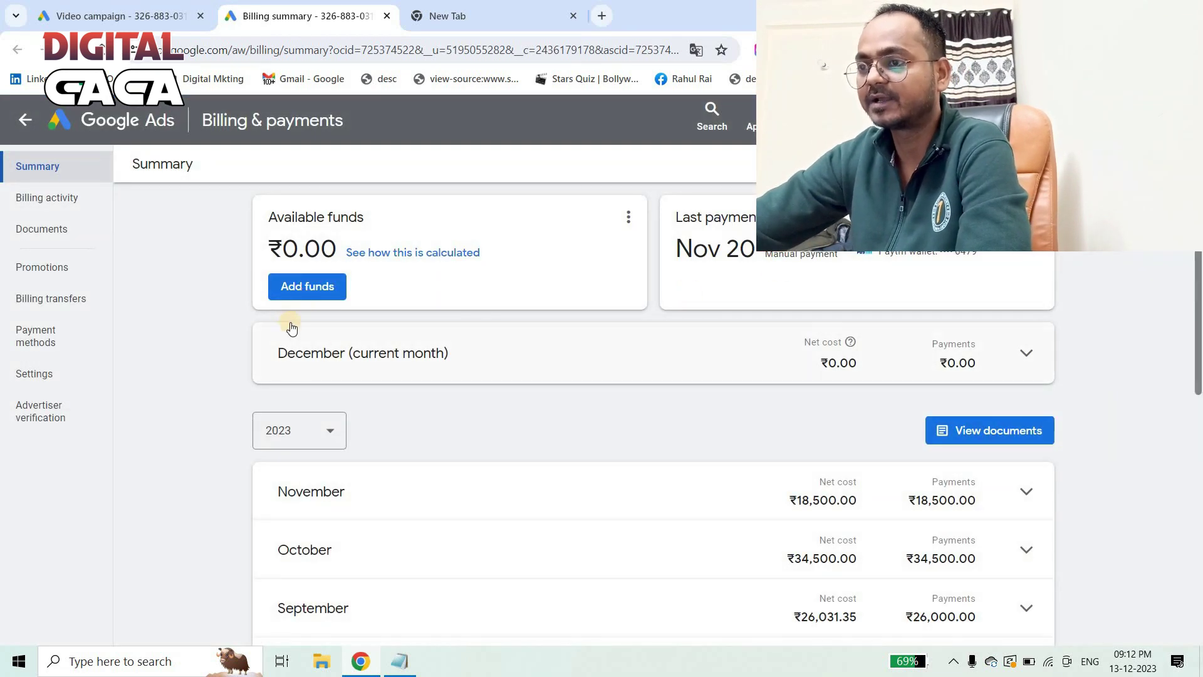
Open the Add funds form, cancel it, close the billing summary and return to the campaign settings.
{"action": "left_click", "coordinate": [305, 331]}
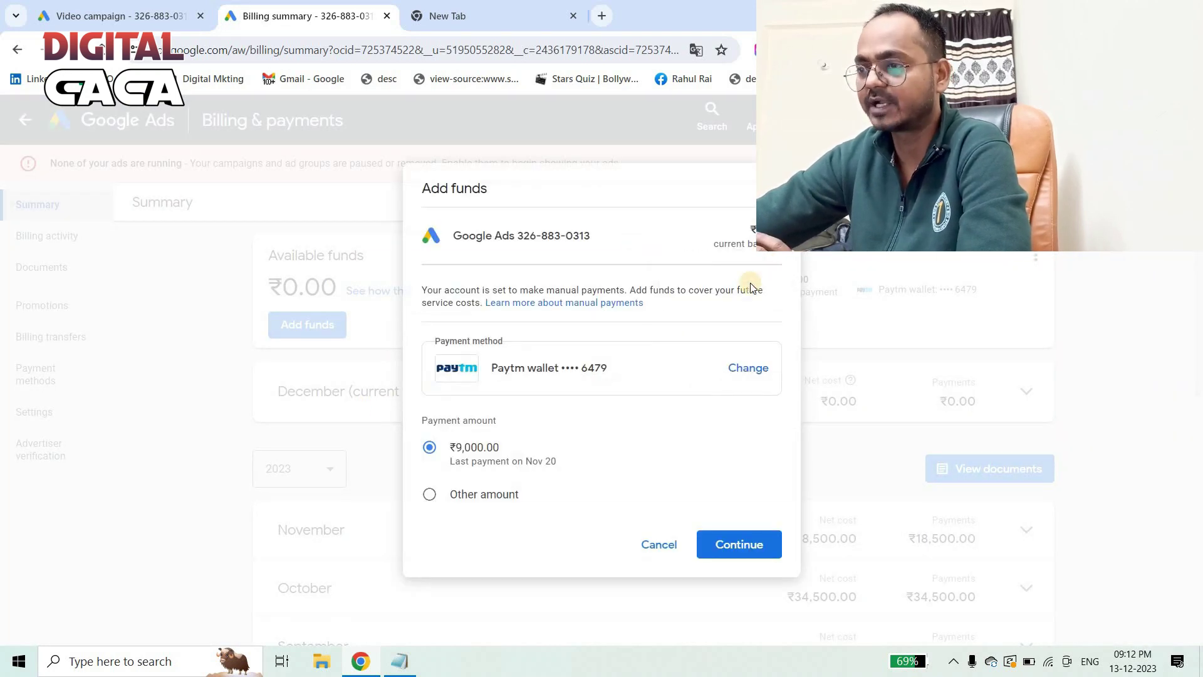
{"action": "left_click", "coordinate": [658, 544]}
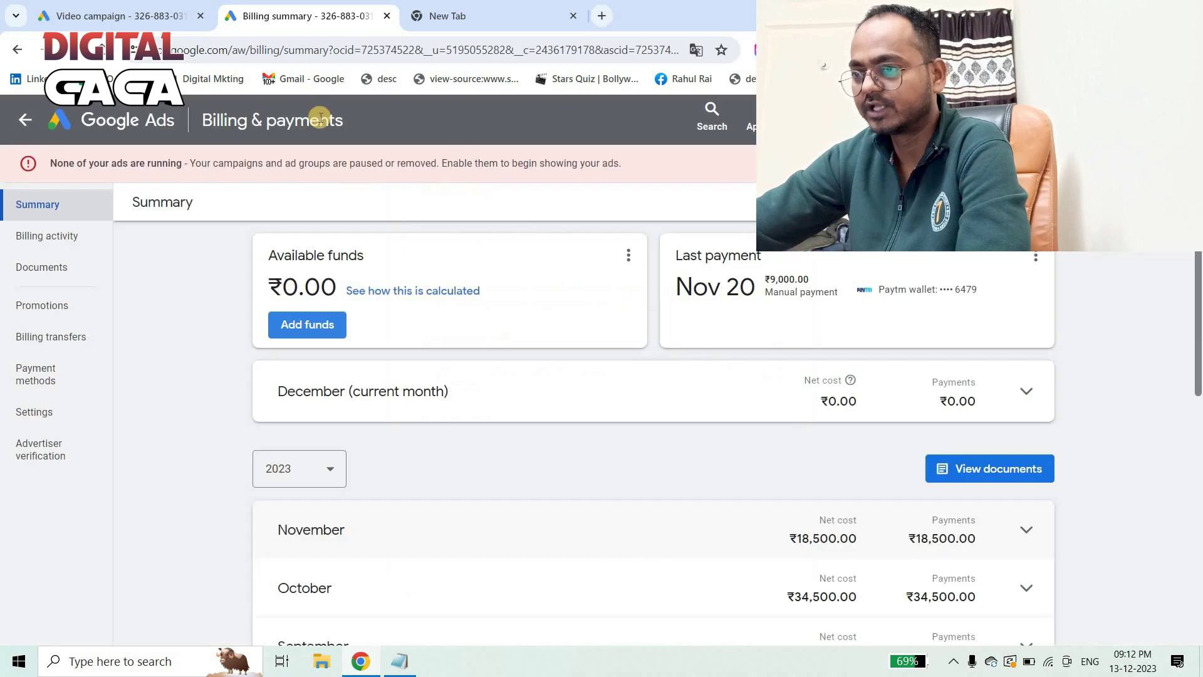
{"action": "left_click", "coordinate": [138, 8]}
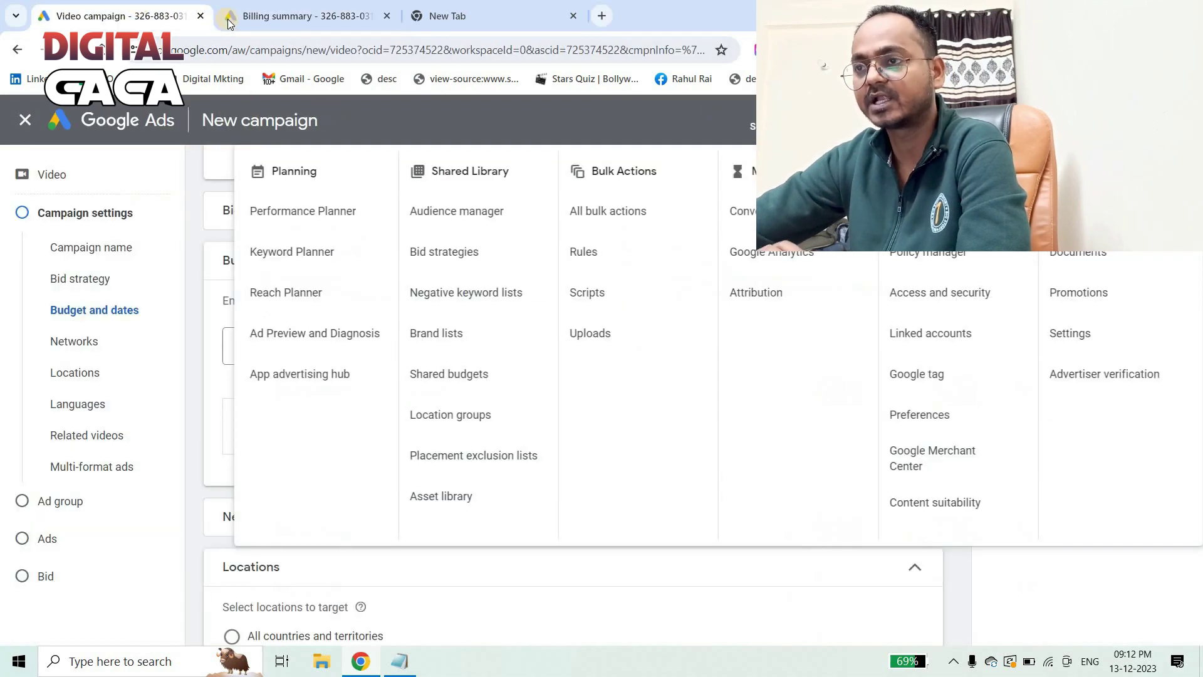
{"action": "left_click", "coordinate": [230, 22]}
{"action": "key", "text": "ctrl+w"}
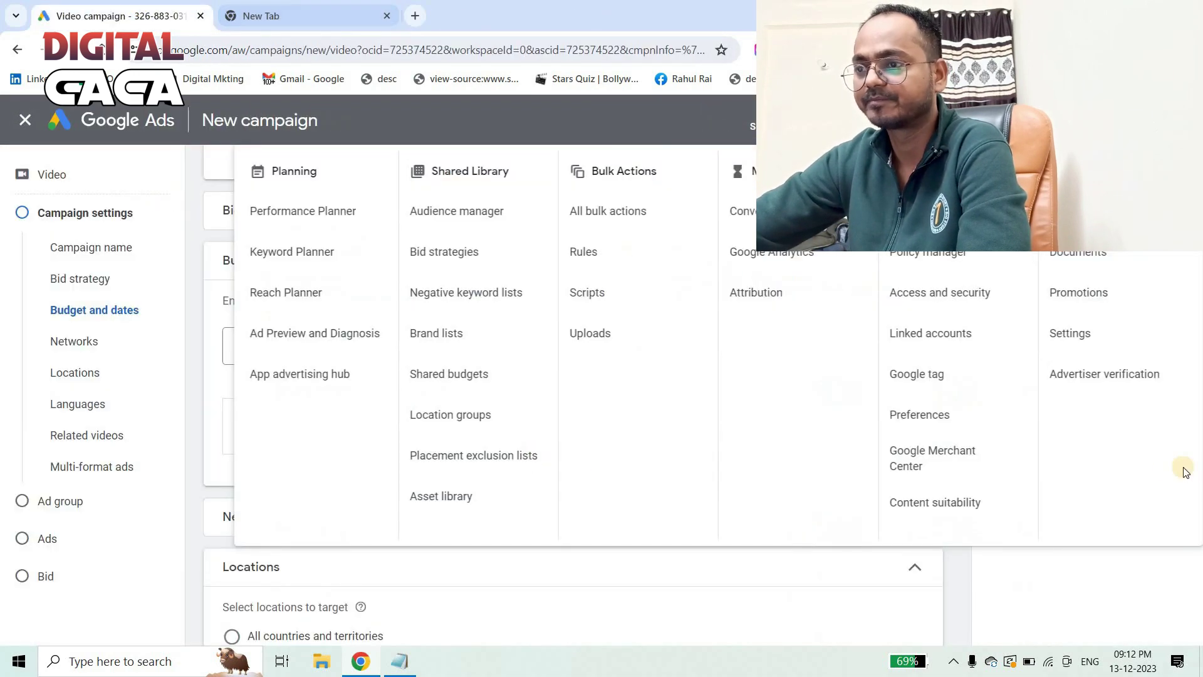
{"action": "left_click", "coordinate": [773, 453]}
Try the option to enter another target location and set the campaign's location back to India.
{"action": "scroll", "coordinate": [521, 378], "scroll_direction": "down", "scroll_amount": 3}
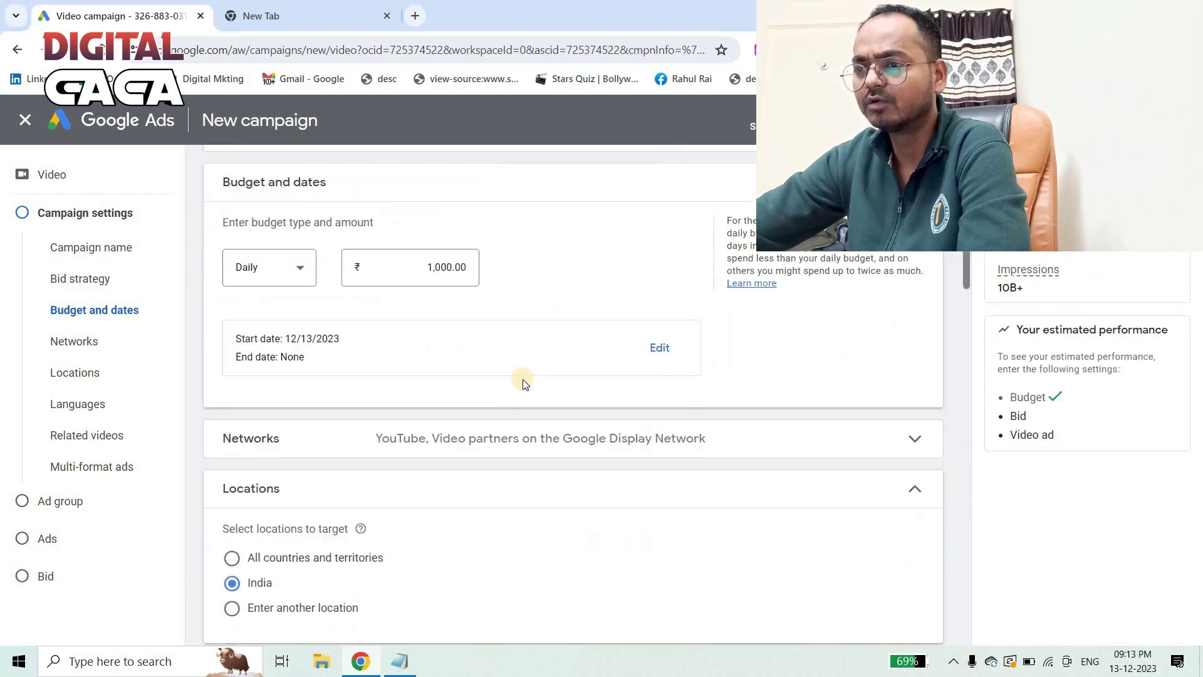
{"action": "scroll", "coordinate": [264, 403], "scroll_direction": "down", "scroll_amount": 1}
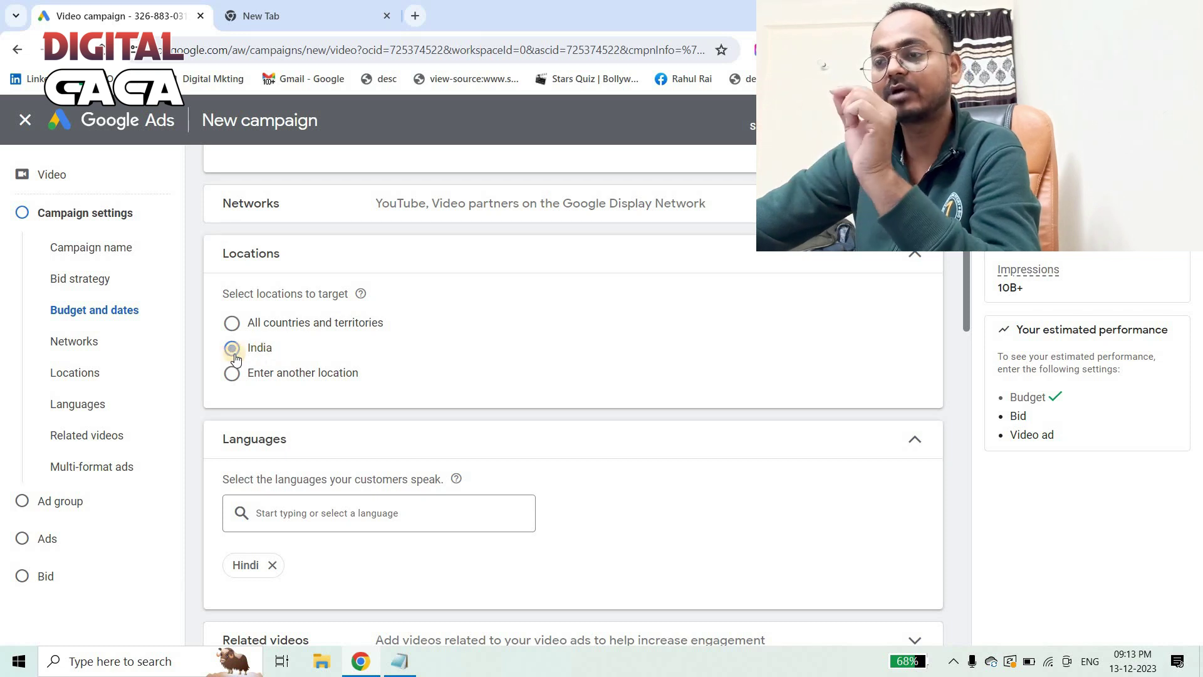
{"action": "scroll", "coordinate": [283, 311], "scroll_direction": "down", "scroll_amount": 1}
{"action": "left_click", "coordinate": [284, 307]}
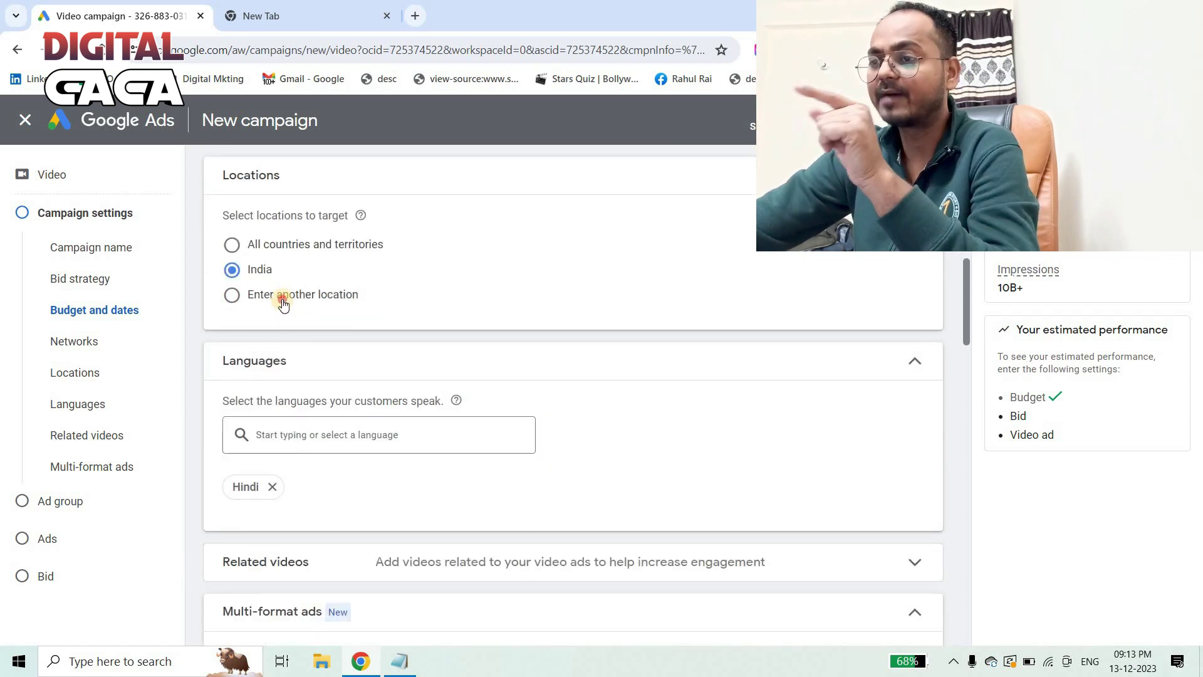
{"action": "left_click", "coordinate": [233, 271]}
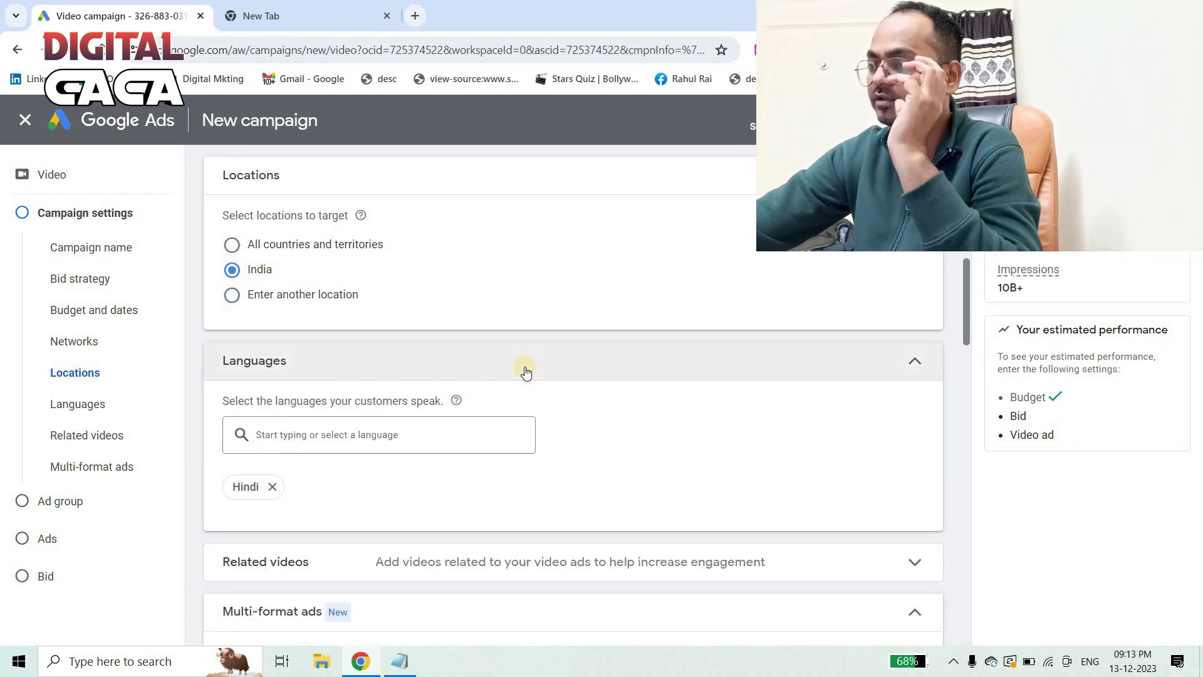
Turn off the option to get more views with multi-format video ads.
{"action": "scroll", "coordinate": [521, 365], "scroll_direction": "down", "scroll_amount": 1}
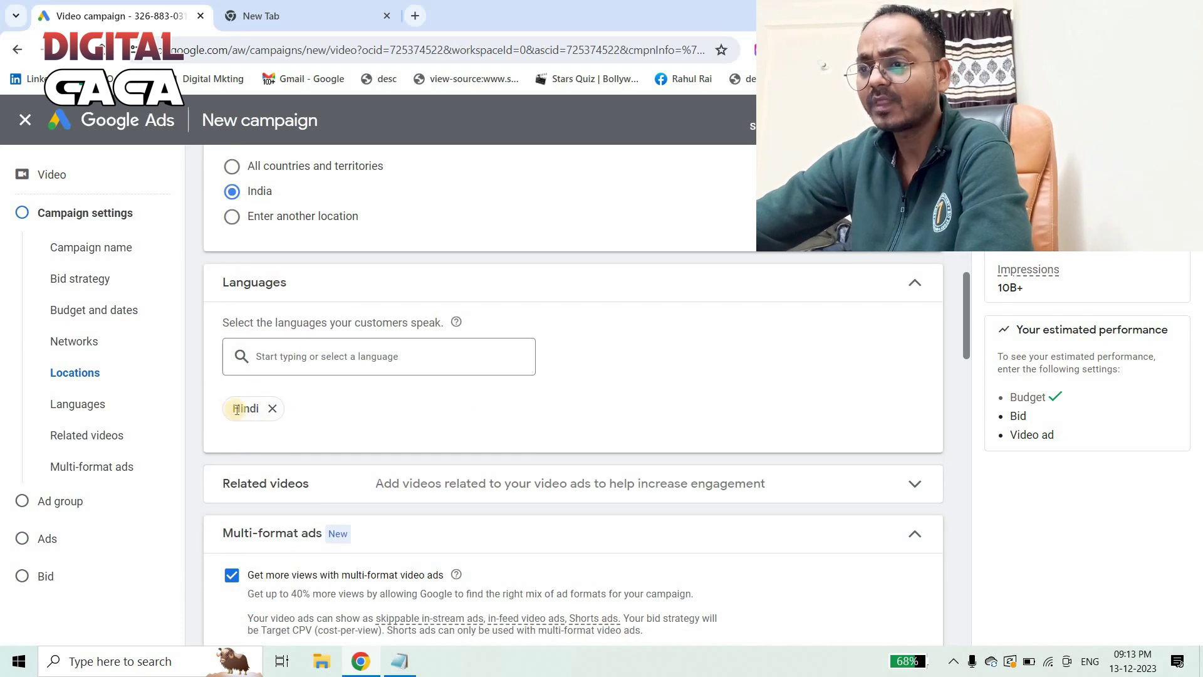
{"action": "scroll", "coordinate": [510, 328], "scroll_direction": "down", "scroll_amount": 3}
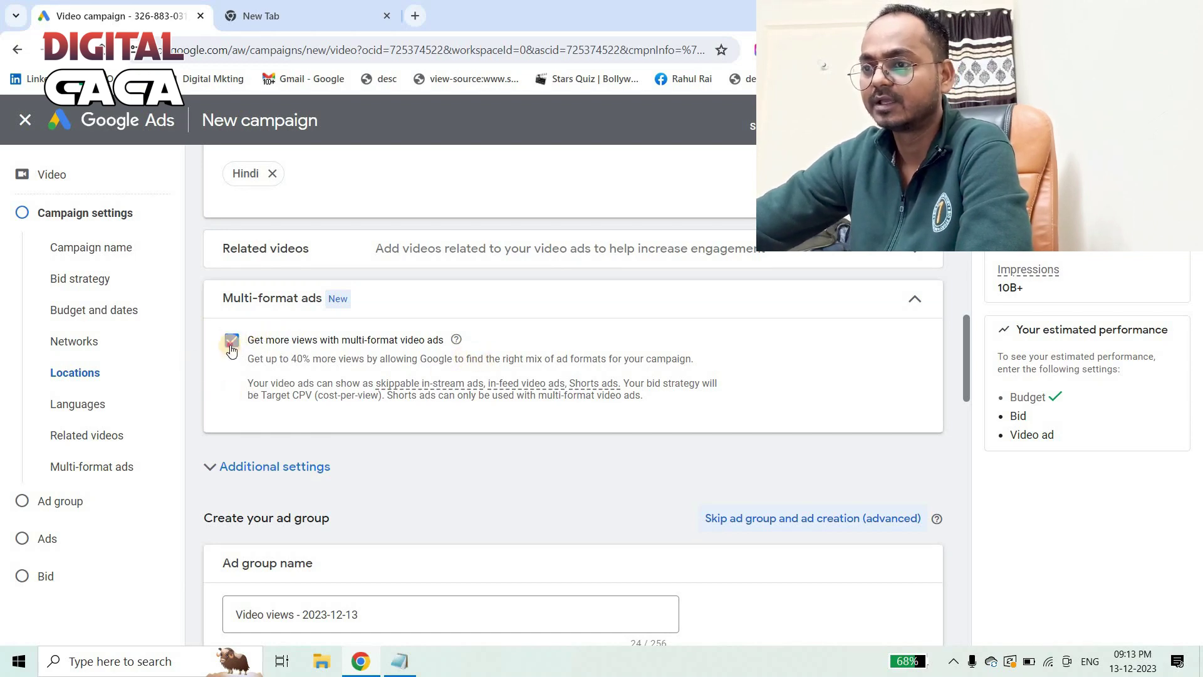
{"action": "left_click", "coordinate": [390, 354]}
Expand the Related videos section to see its option and collapse it again.
{"action": "scroll", "coordinate": [520, 357], "scroll_direction": "up", "scroll_amount": 4}
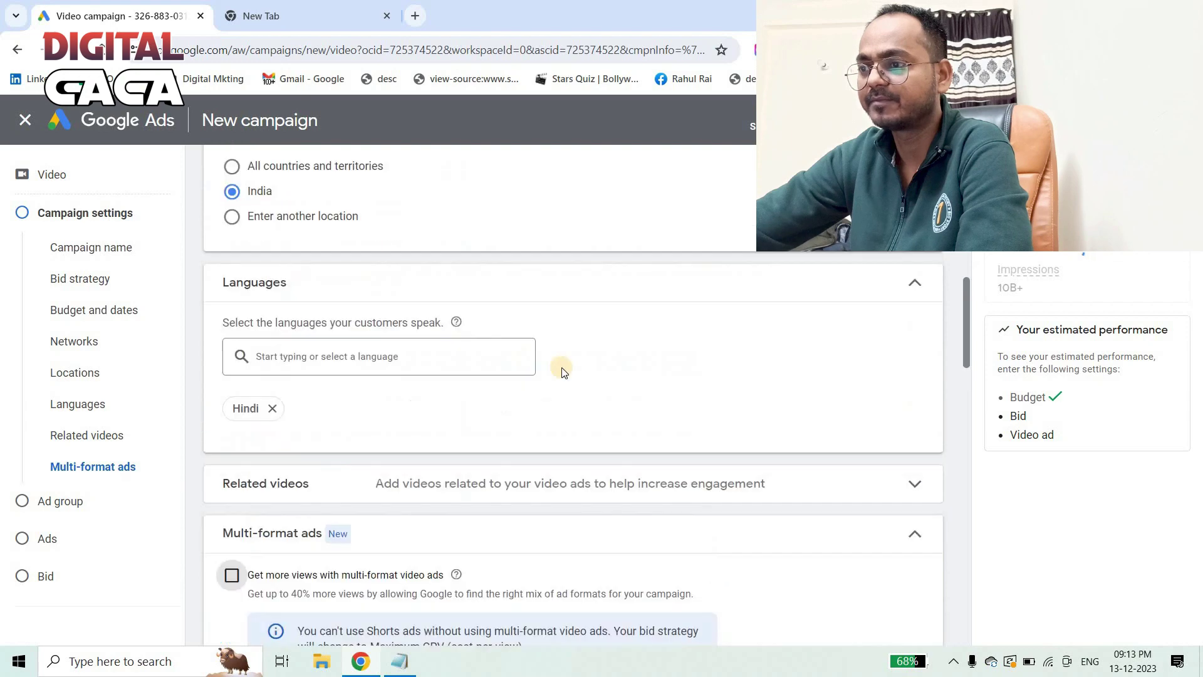
{"action": "scroll", "coordinate": [564, 414], "scroll_direction": "down", "scroll_amount": 2}
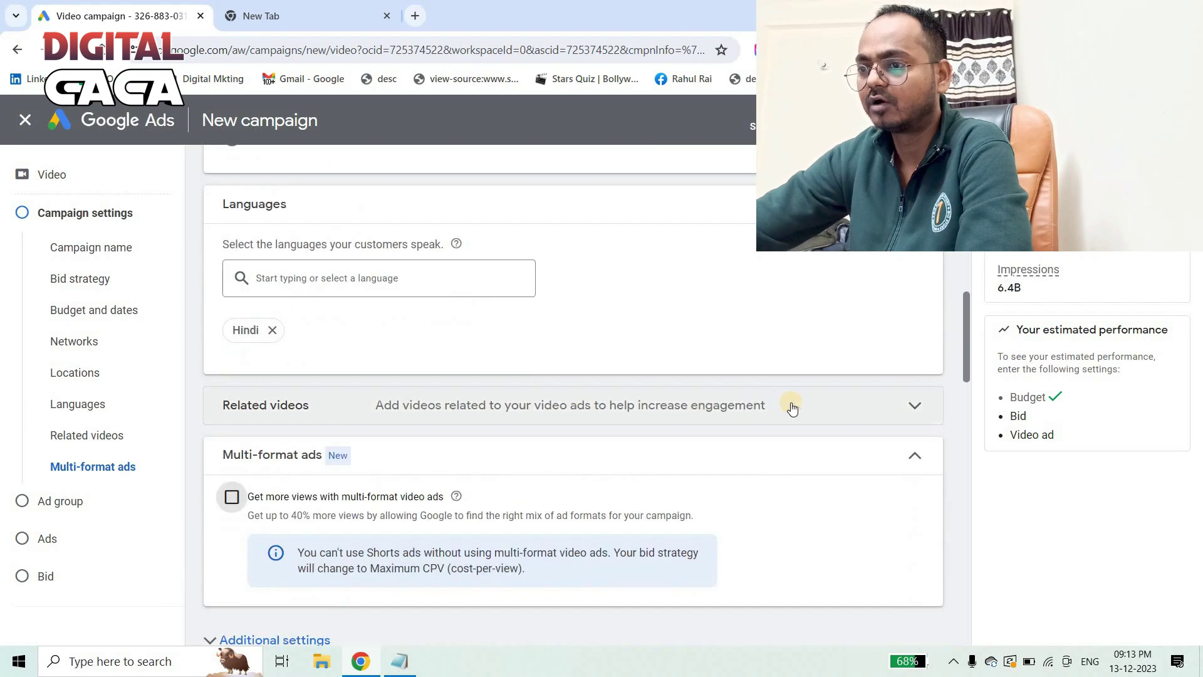
{"action": "left_click", "coordinate": [926, 413]}
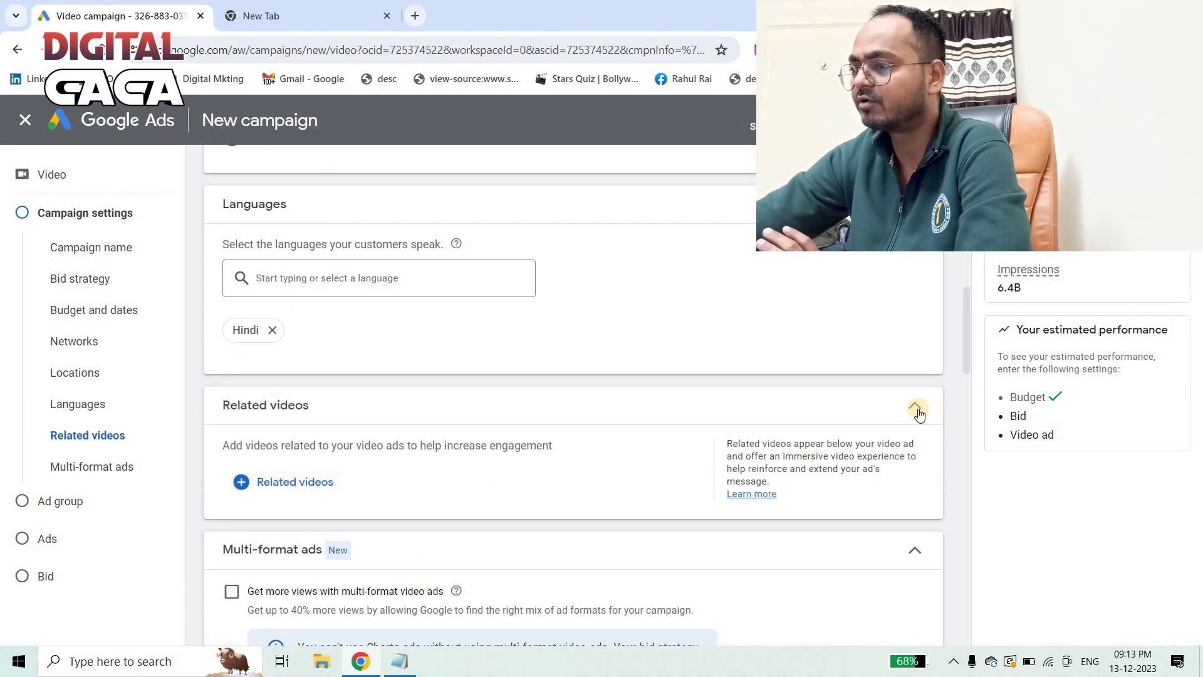
{"action": "left_click", "coordinate": [771, 407]}
Expand the campaign's Networks section and review its YouTube, Google TV and Google partners options.
{"action": "scroll", "coordinate": [697, 393], "scroll_direction": "up", "scroll_amount": 3}
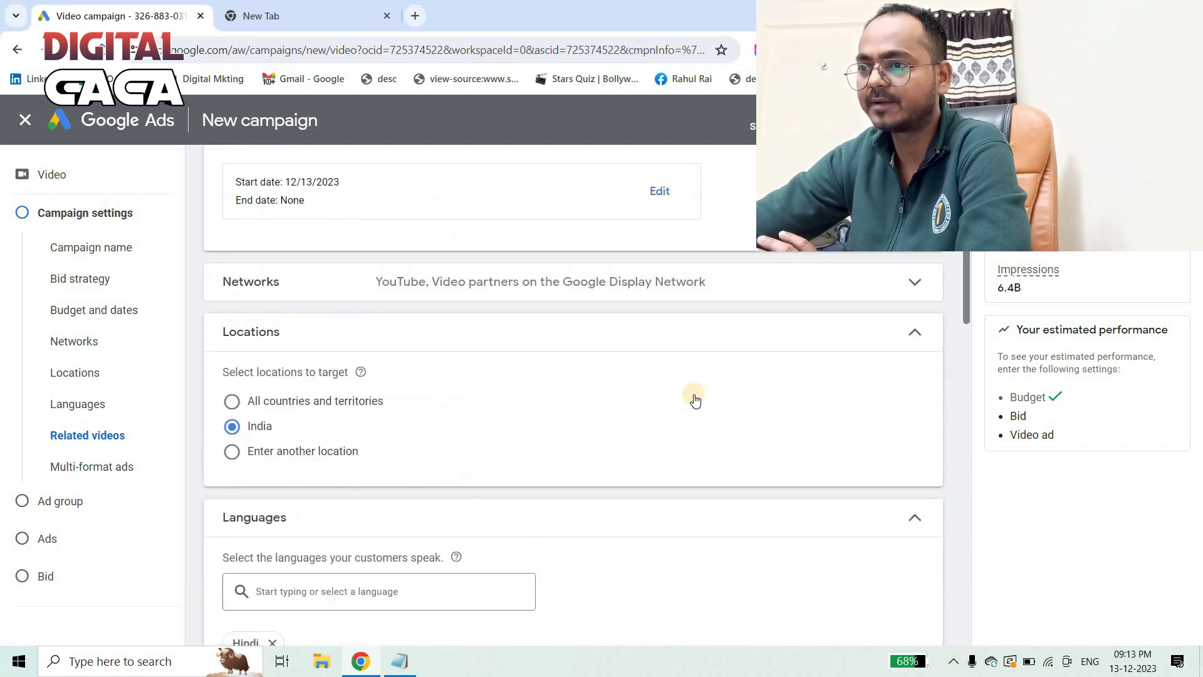
{"action": "scroll", "coordinate": [695, 400], "scroll_direction": "up", "scroll_amount": 3}
{"action": "left_click", "coordinate": [910, 433]}
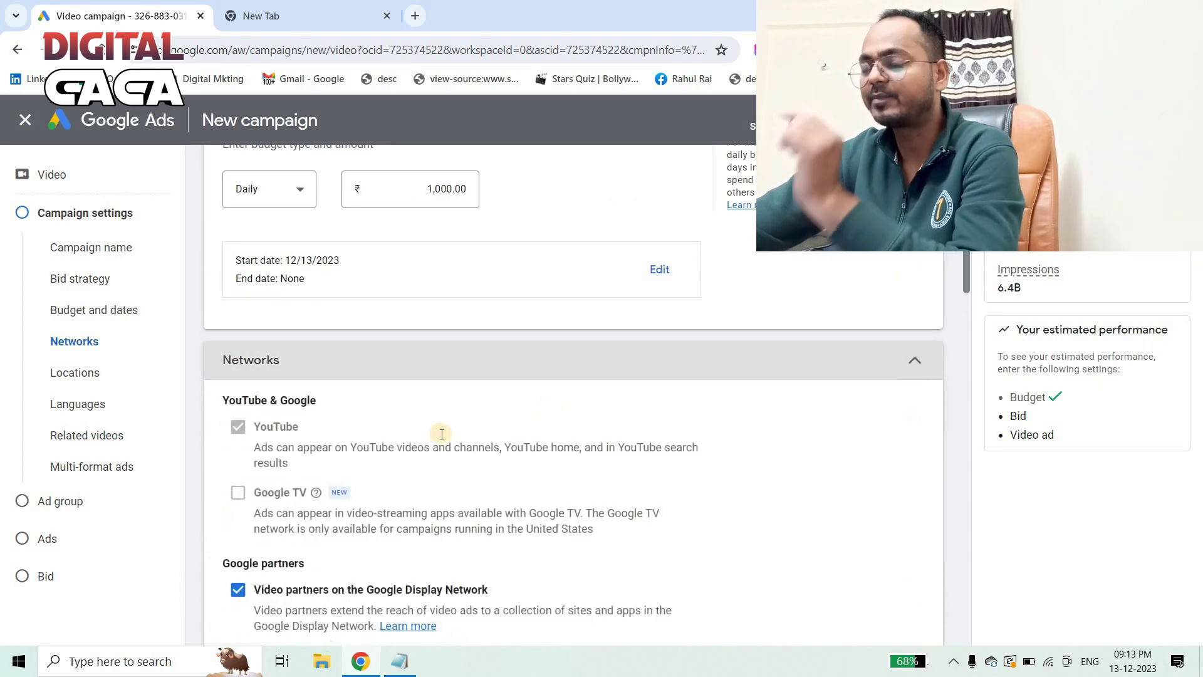
{"action": "scroll", "coordinate": [375, 401], "scroll_direction": "down", "scroll_amount": 1}
{"action": "scroll", "coordinate": [430, 344], "scroll_direction": "up", "scroll_amount": 2}
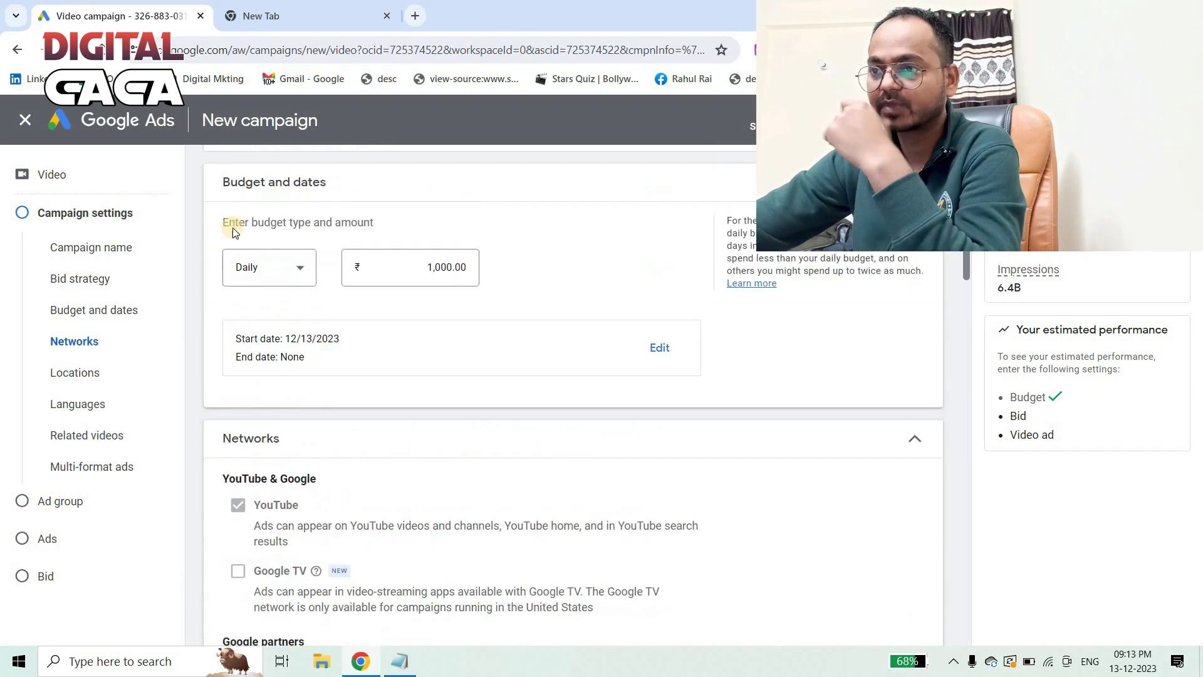
{"action": "scroll", "coordinate": [246, 338], "scroll_direction": "down", "scroll_amount": 2}
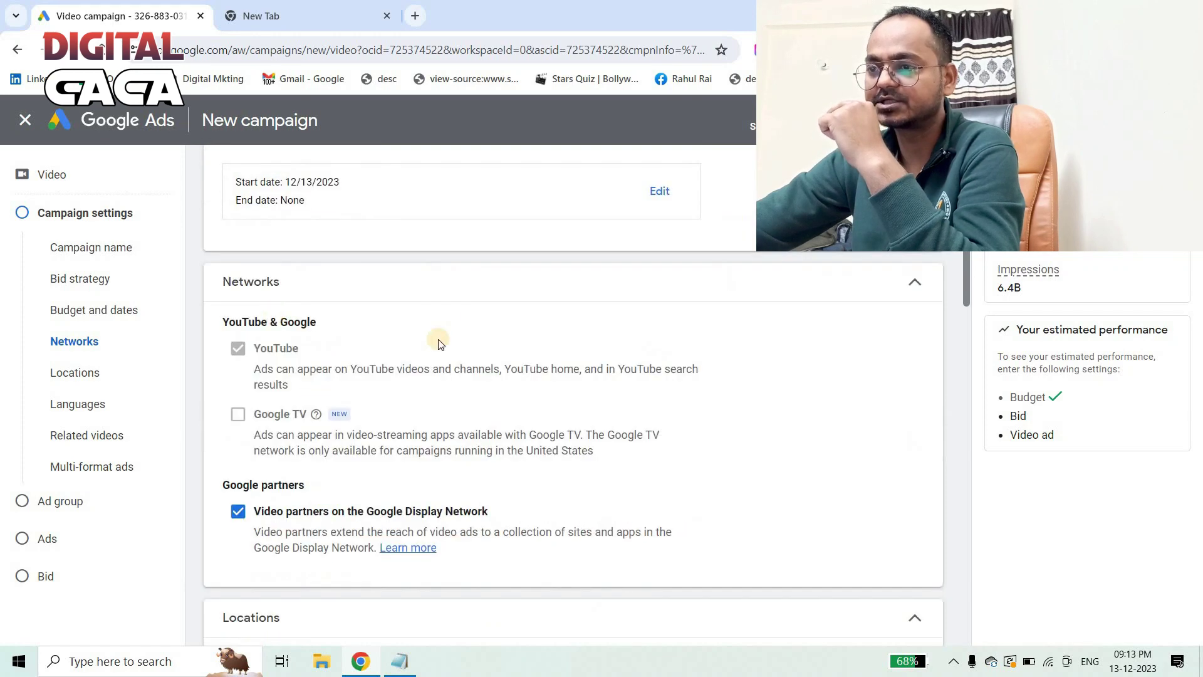
Exclude Video partners on the Google Display Network from the campaign's networks.
{"action": "left_click", "coordinate": [351, 283]}
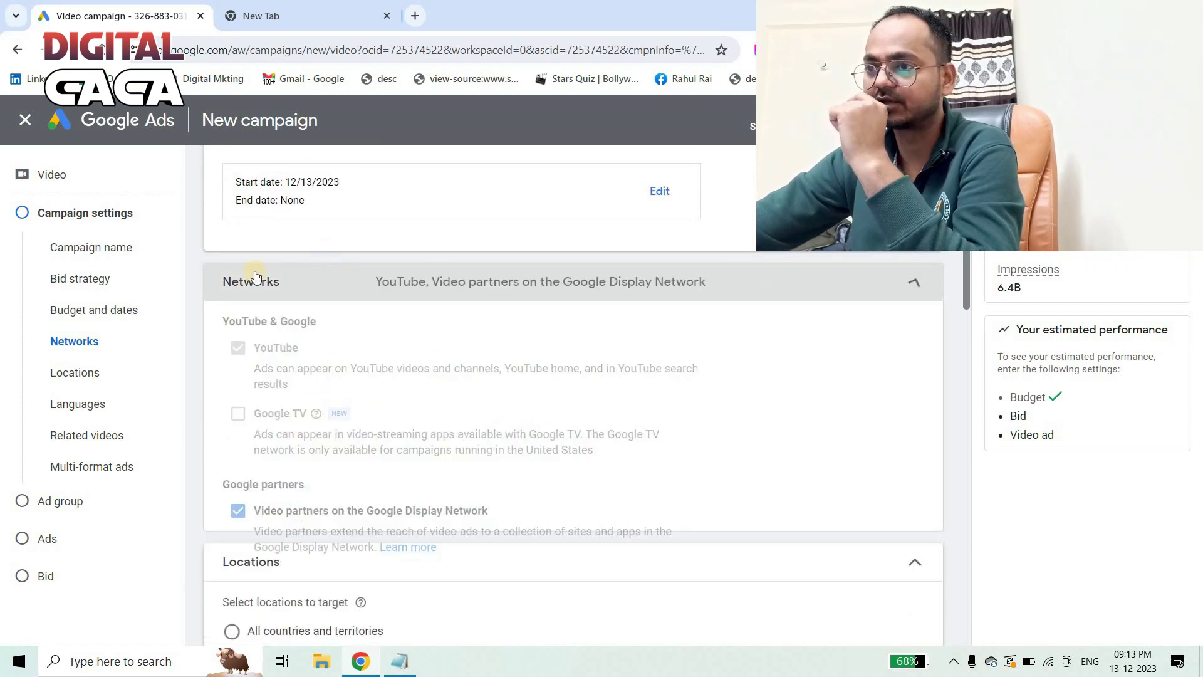
{"action": "left_click", "coordinate": [898, 285]}
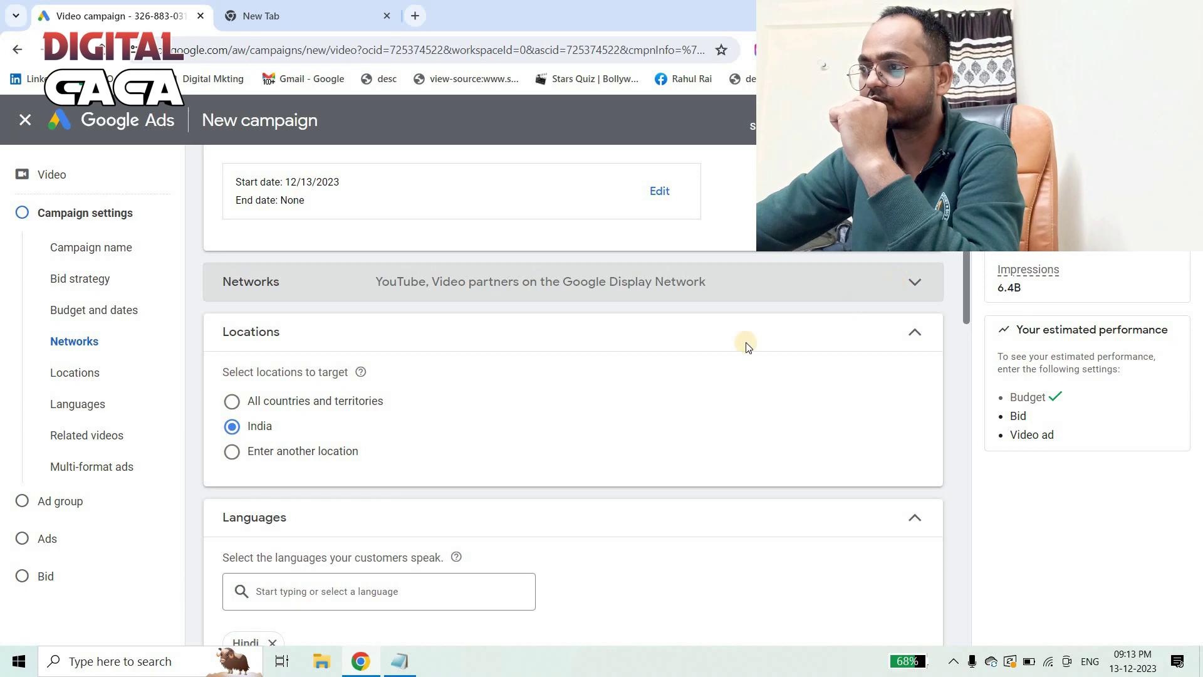
{"action": "scroll", "coordinate": [499, 397], "scroll_direction": "down", "scroll_amount": 1}
{"action": "left_click", "coordinate": [237, 434]}
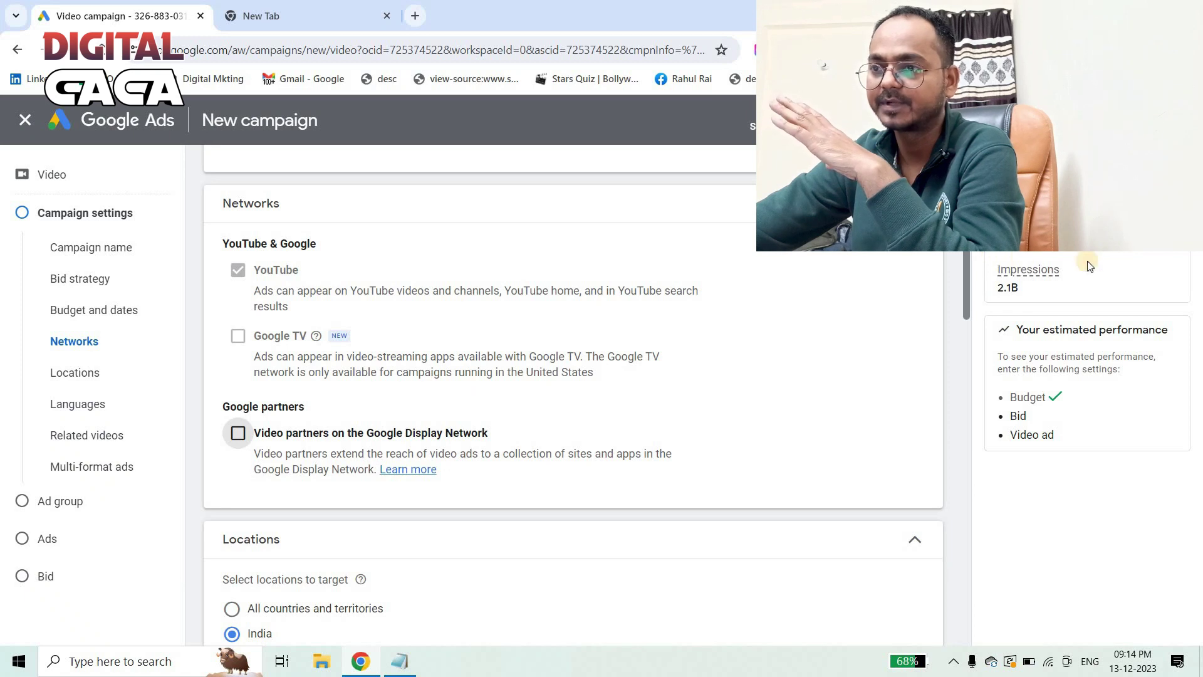
{"action": "left_click", "coordinate": [239, 435]}
{"action": "left_click", "coordinate": [238, 434]}
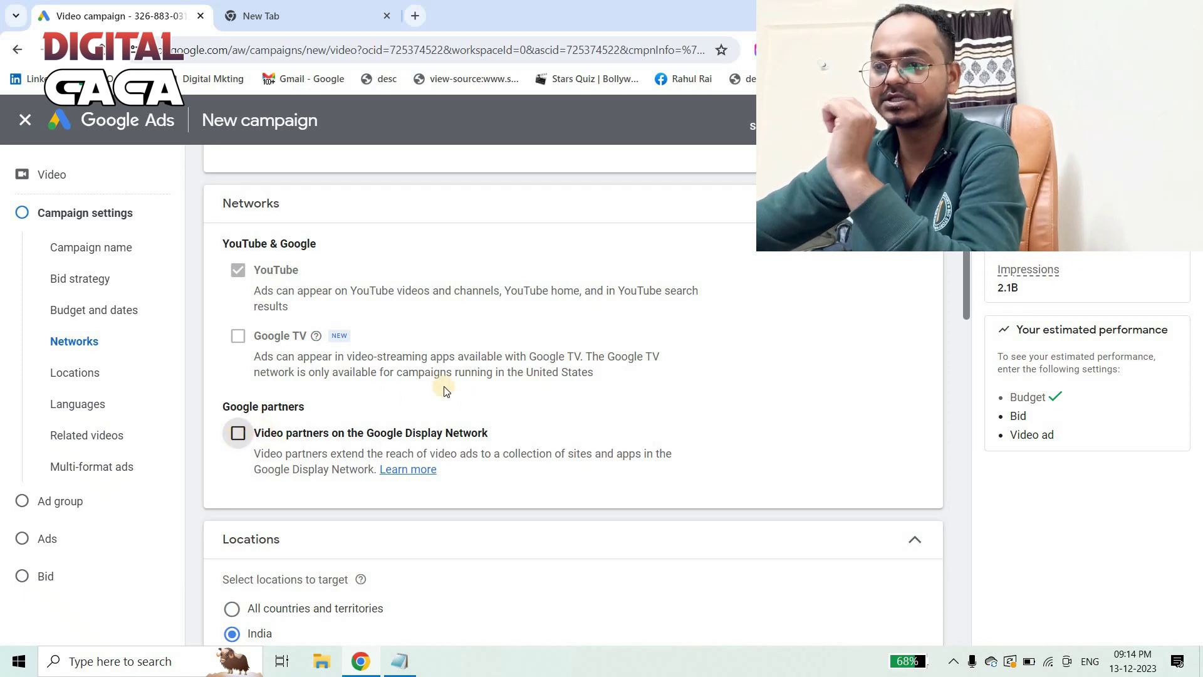
Select the full text of the ad group name.
{"action": "scroll", "coordinate": [543, 376], "scroll_direction": "down", "scroll_amount": 1}
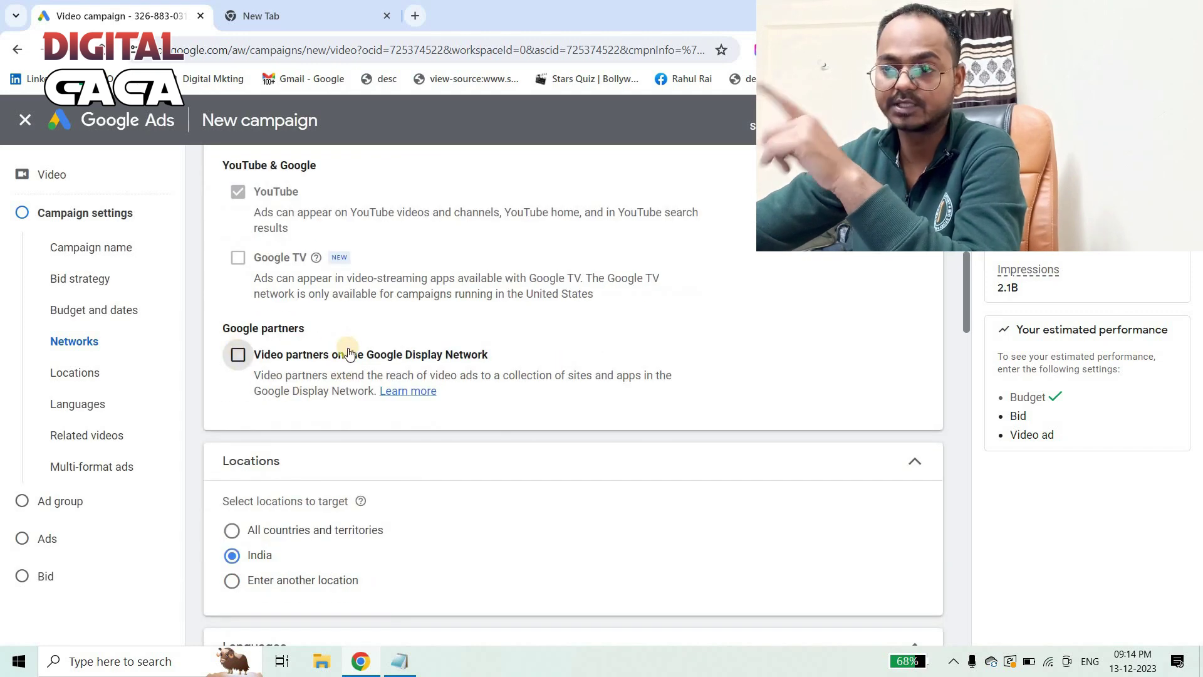
{"action": "scroll", "coordinate": [481, 328], "scroll_direction": "down", "scroll_amount": 12}
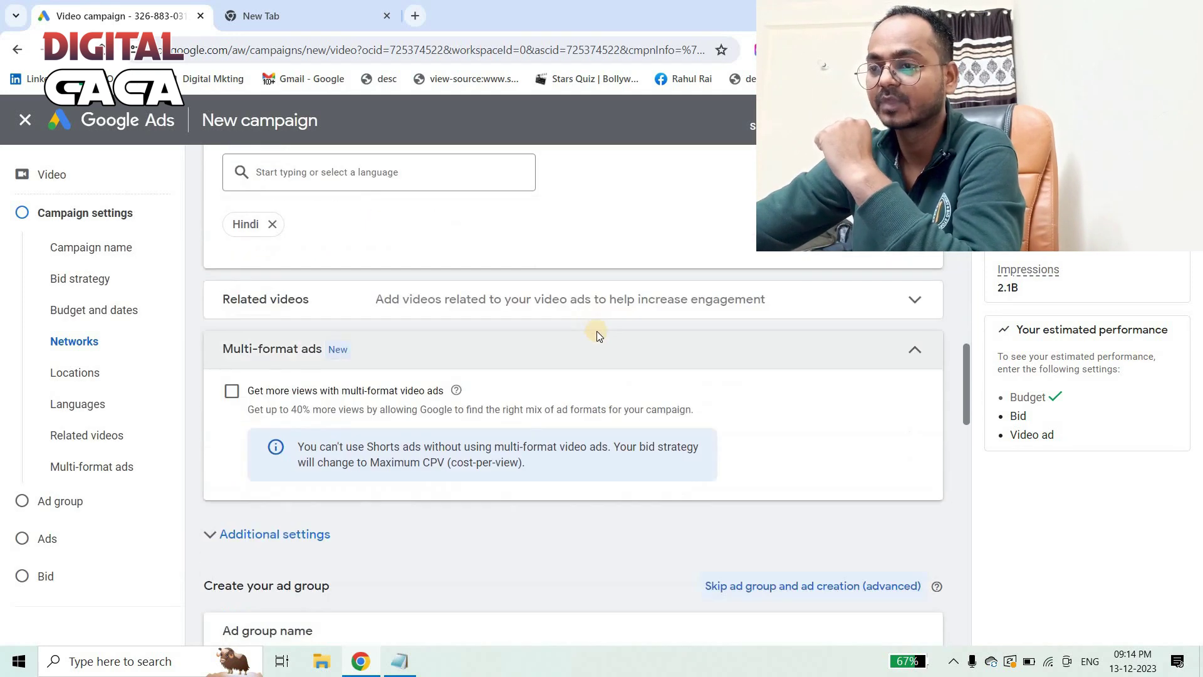
{"action": "scroll", "coordinate": [351, 411], "scroll_direction": "down", "scroll_amount": 2}
{"action": "left_click", "coordinate": [359, 363]}
{"action": "left_click_drag", "start_coordinate": [370, 364], "coordinate": [226, 368]}
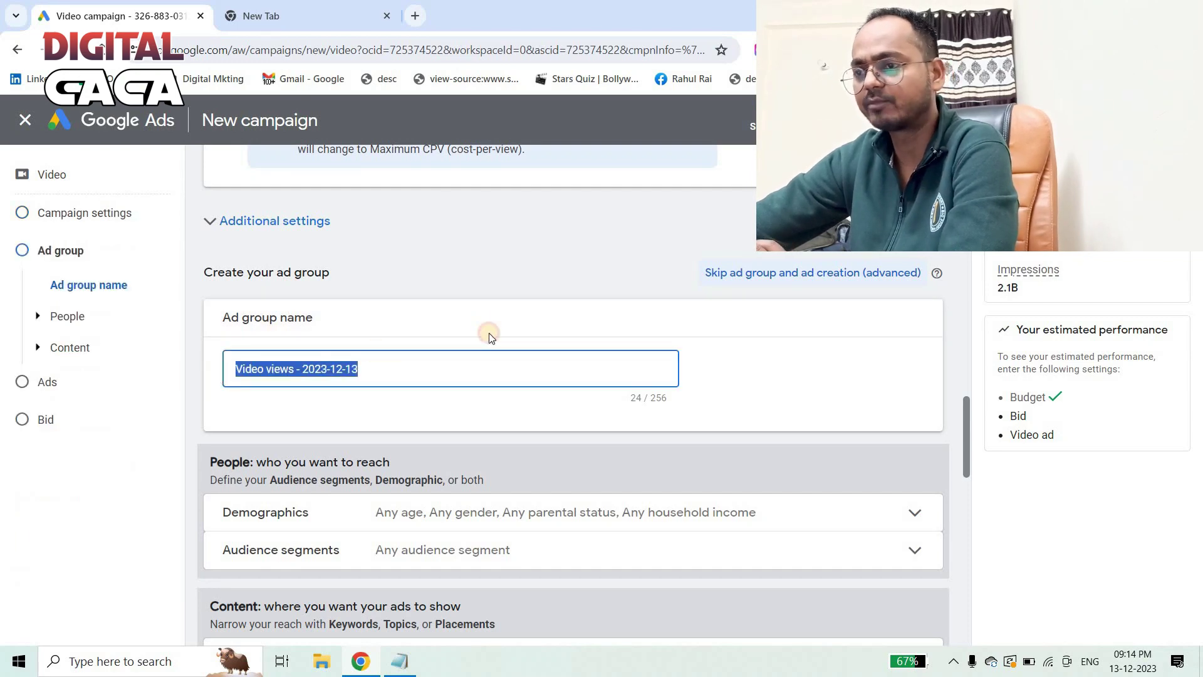
Expand and collapse the ad group's Demographics and Audience segments sections to examine the people targeting options.
{"action": "scroll", "coordinate": [502, 332], "scroll_direction": "down", "scroll_amount": 2}
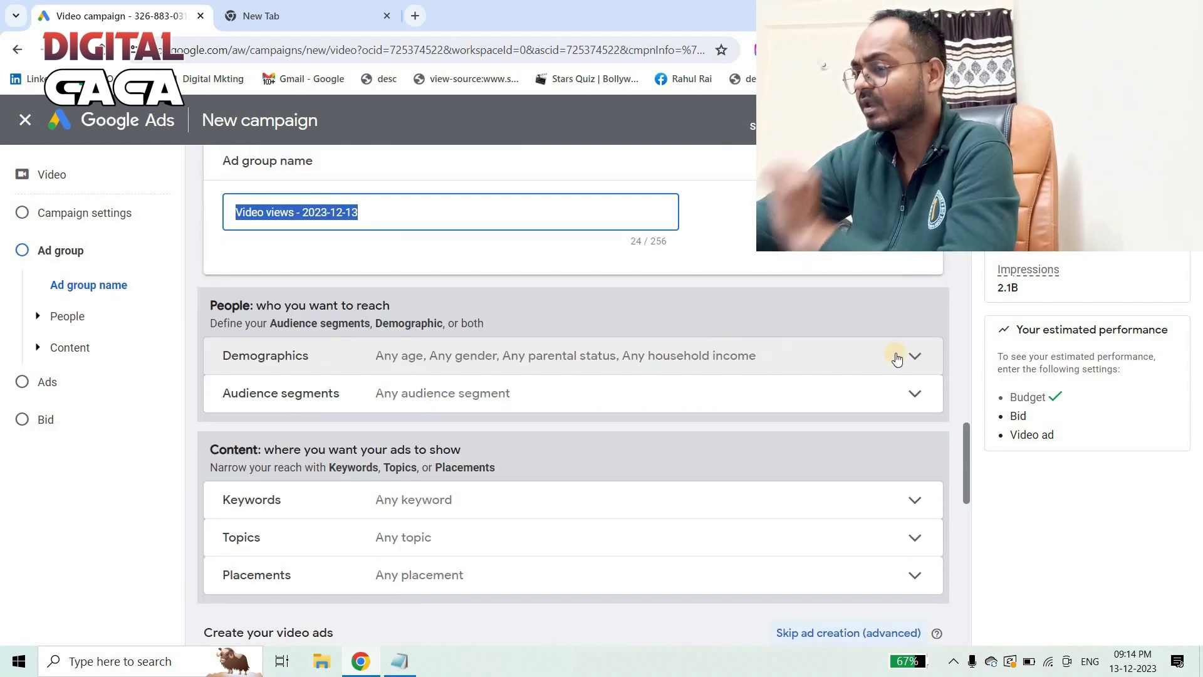
{"action": "left_click", "coordinate": [872, 369]}
{"action": "left_click", "coordinate": [915, 360]}
{"action": "scroll", "coordinate": [361, 305], "scroll_direction": "down", "scroll_amount": 2}
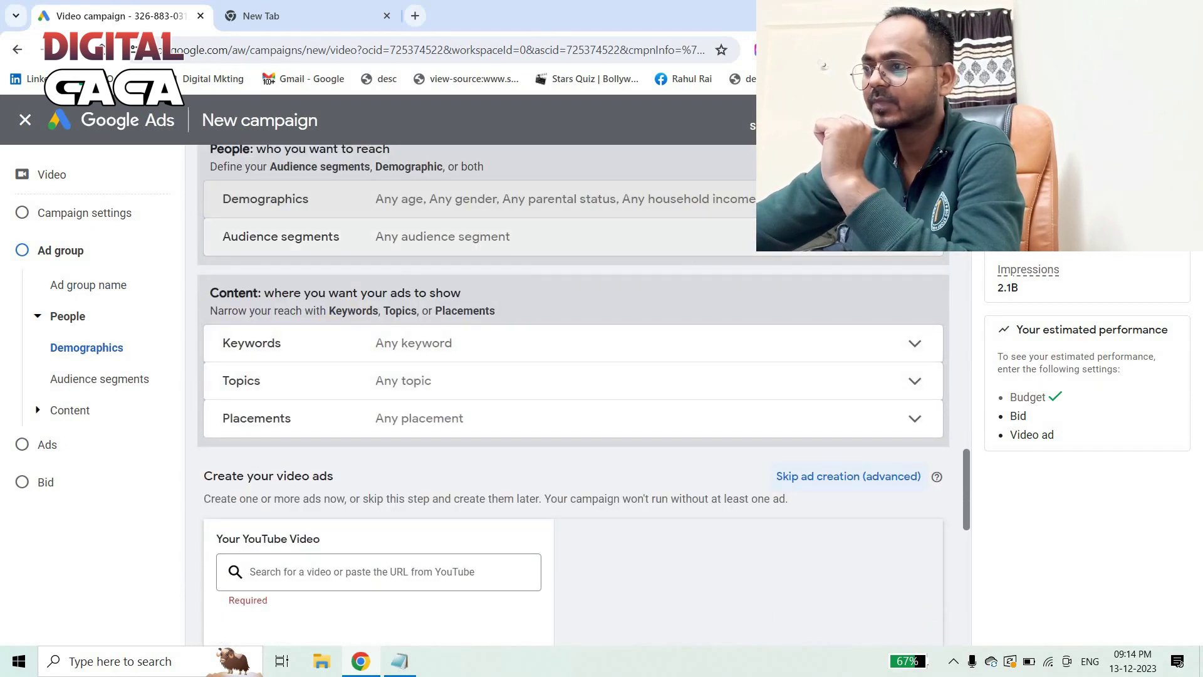
{"action": "left_click", "coordinate": [376, 237]}
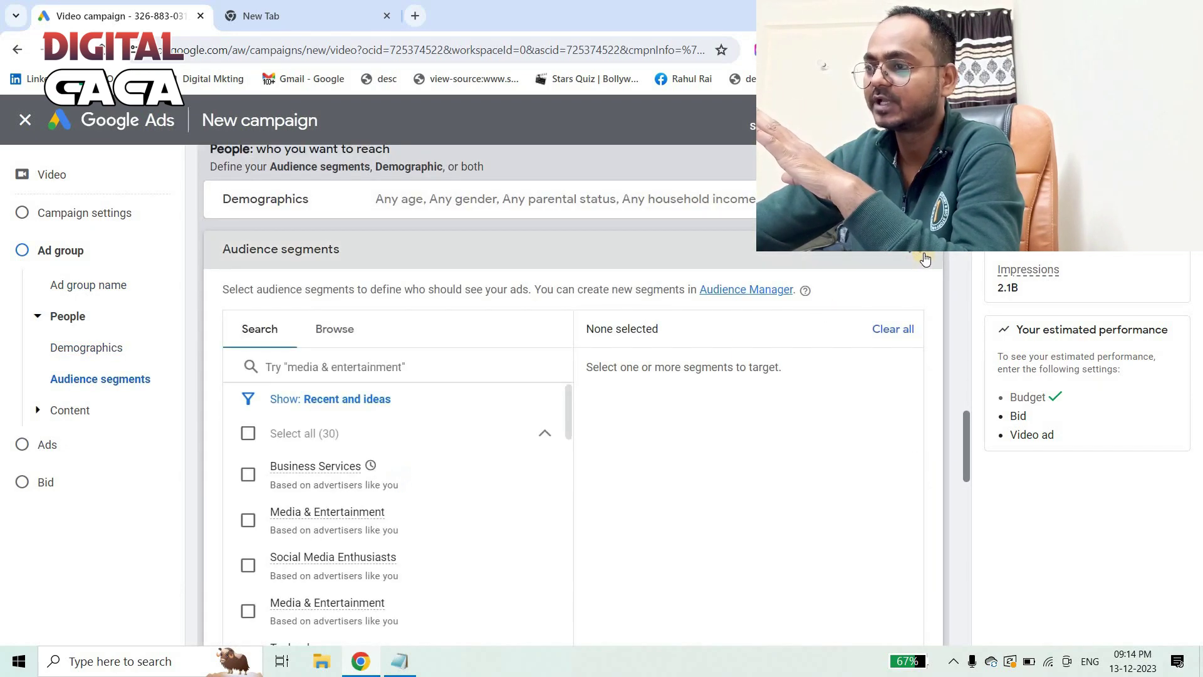
{"action": "left_click", "coordinate": [925, 258]}
Collapse the Audience segments section and activate the YouTube video search field for creating the video ad.
{"action": "scroll", "coordinate": [639, 397], "scroll_direction": "down", "scroll_amount": 2}
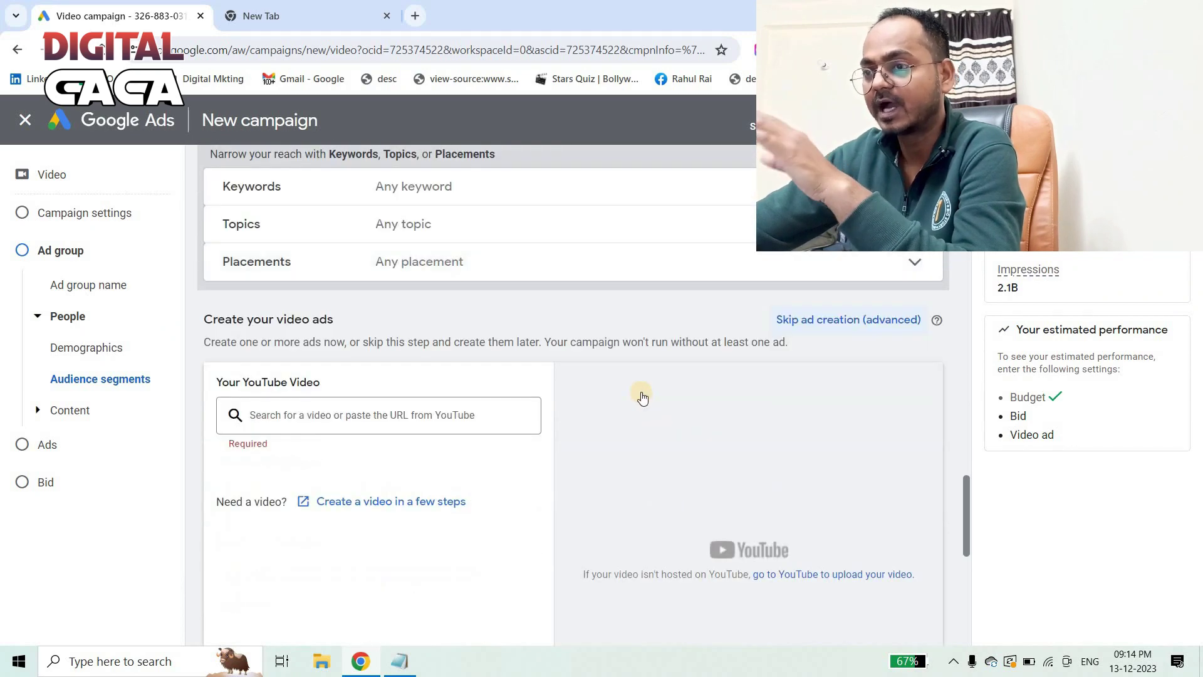
{"action": "scroll", "coordinate": [646, 396], "scroll_direction": "up", "scroll_amount": 2}
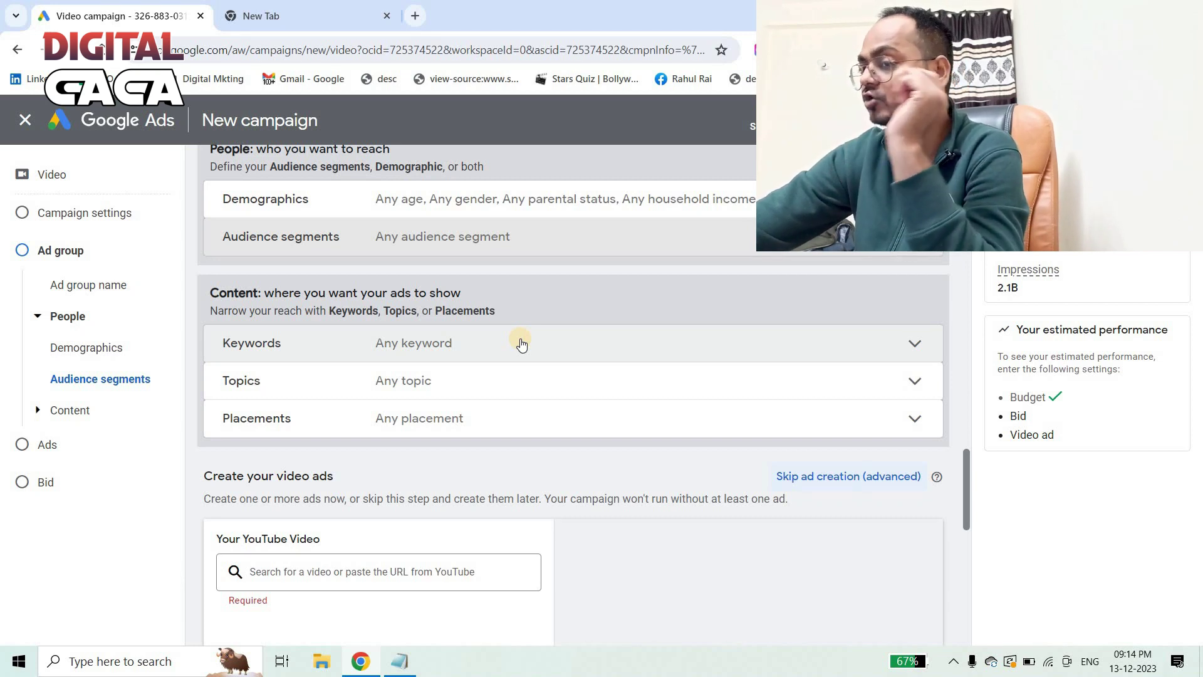
{"action": "scroll", "coordinate": [524, 351], "scroll_direction": "down", "scroll_amount": 1}
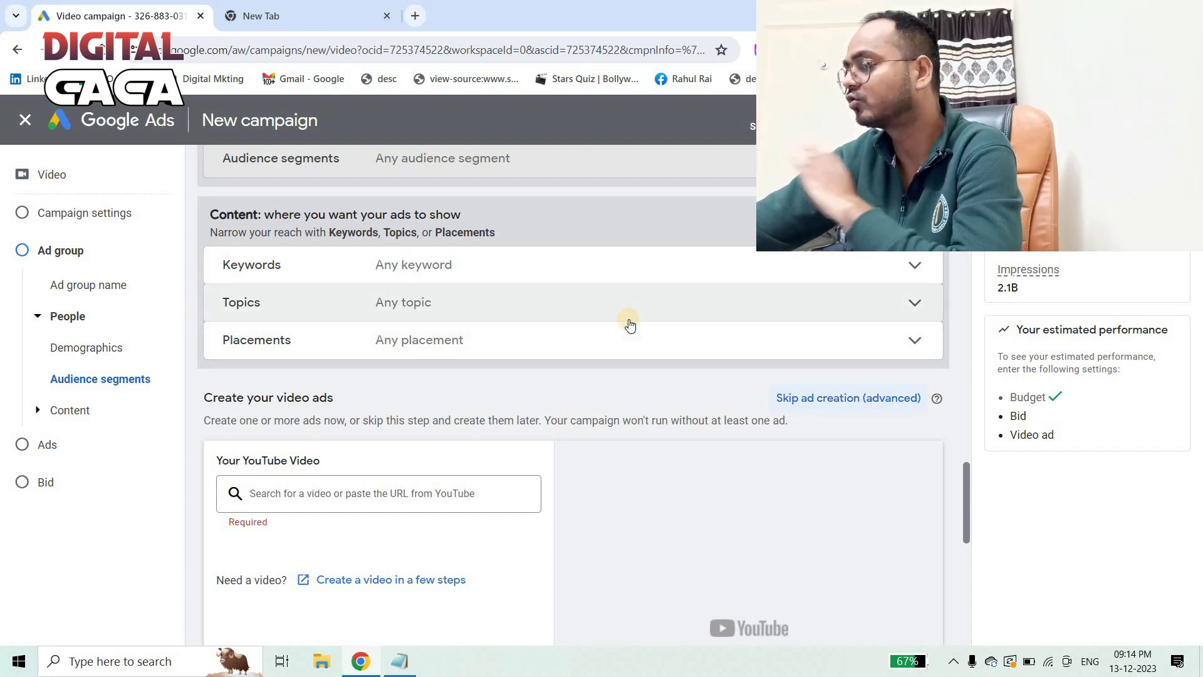
{"action": "scroll", "coordinate": [638, 334], "scroll_direction": "down", "scroll_amount": 1}
{"action": "left_click", "coordinate": [317, 418]}
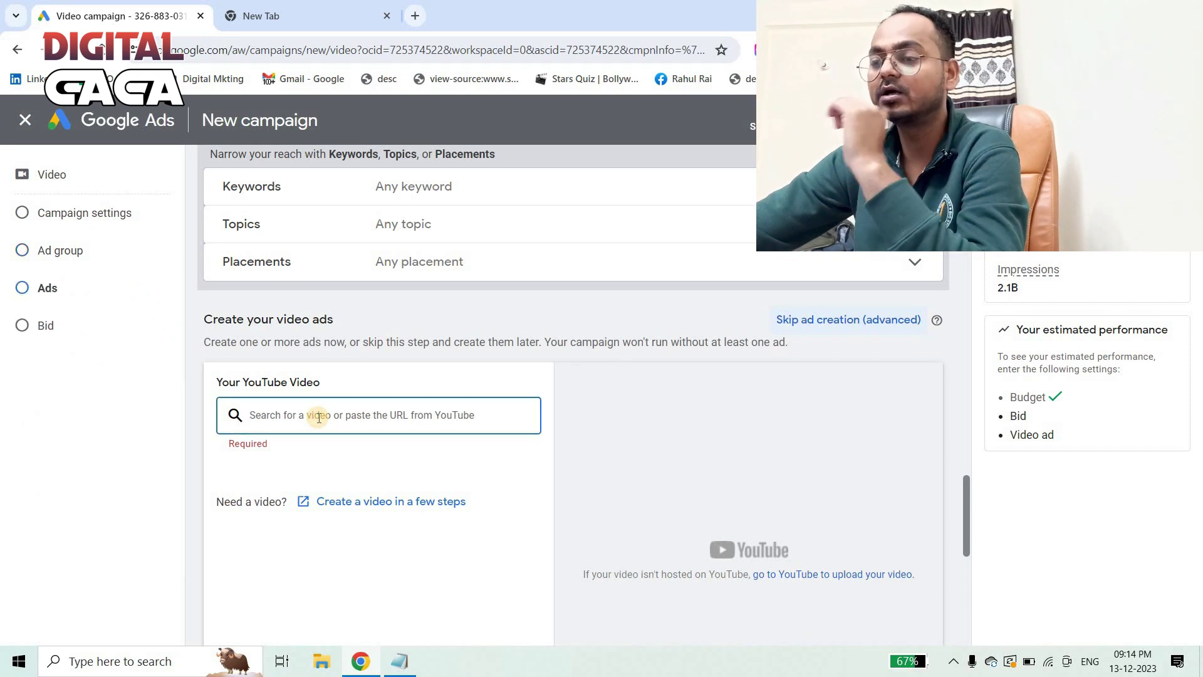
Search Google for "digital caca" in the other browser tab and open the DIGITAL CACA YouTube channel.
{"action": "left_click", "coordinate": [277, 16]}
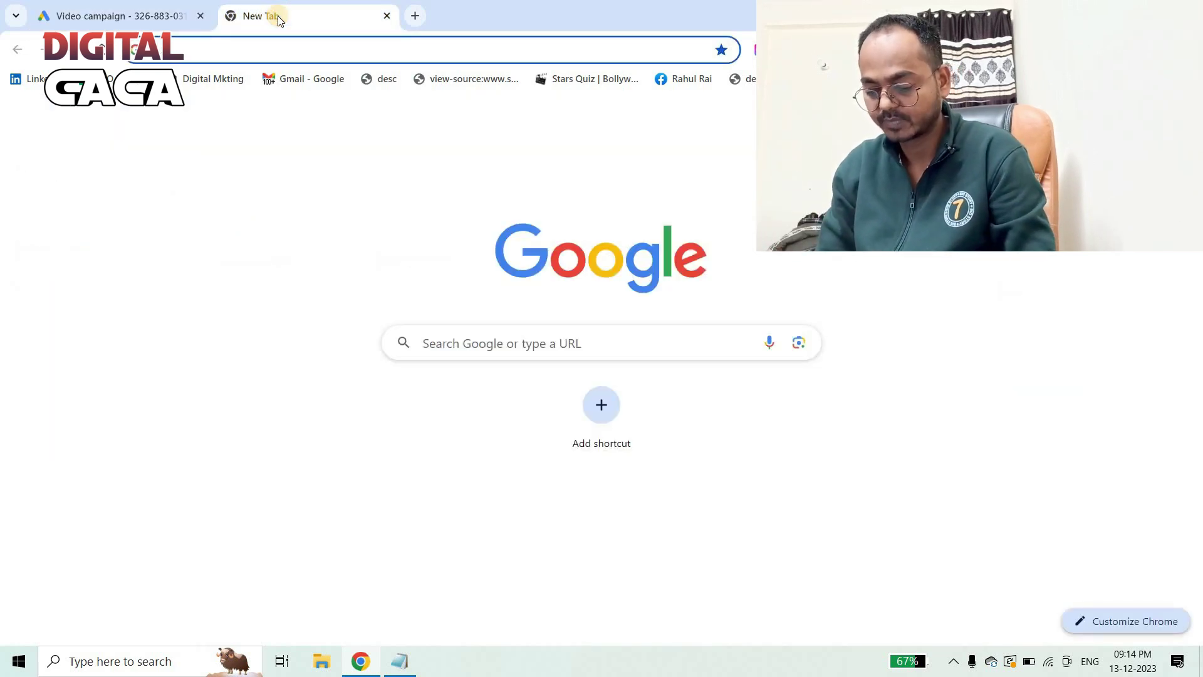
{"action": "type", "text": "digital "}
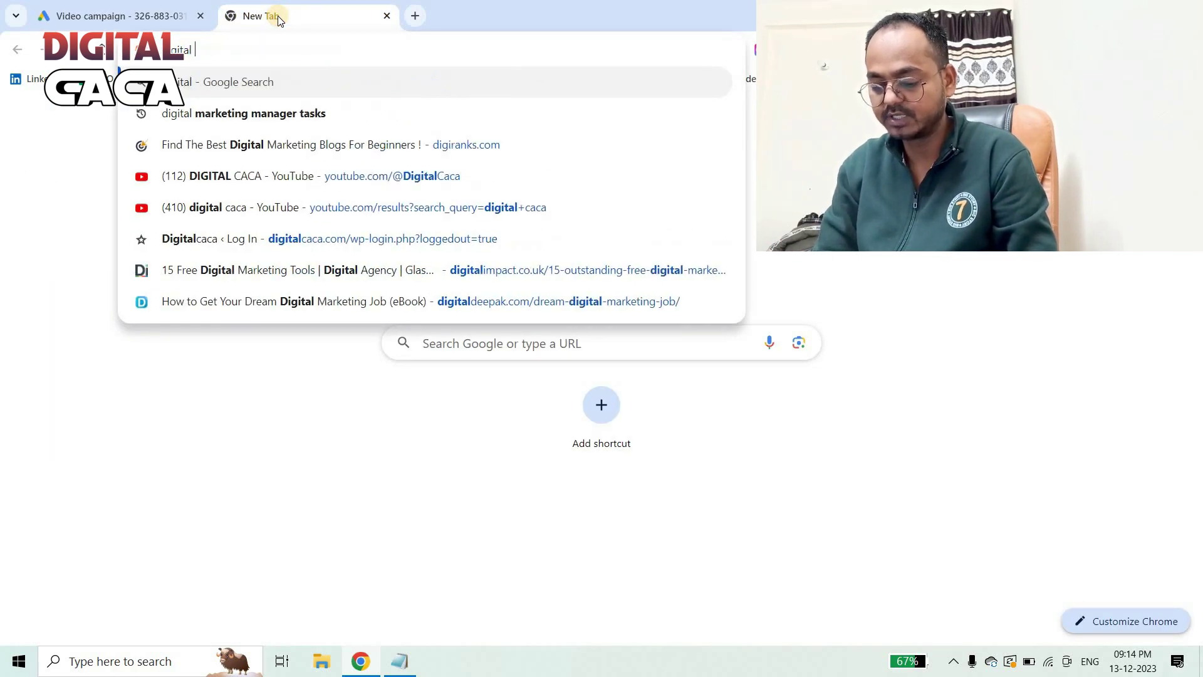
{"action": "type", "text": "caca"}
{"action": "key", "text": "Return"}
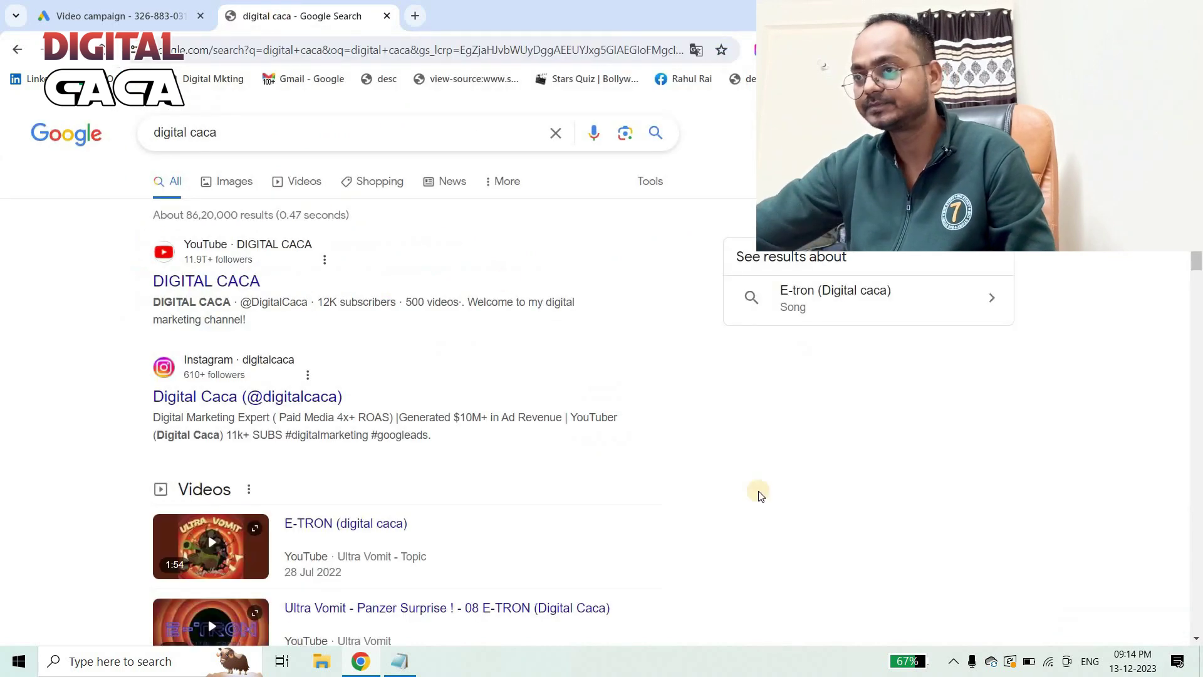
{"action": "left_click", "coordinate": [236, 280]}
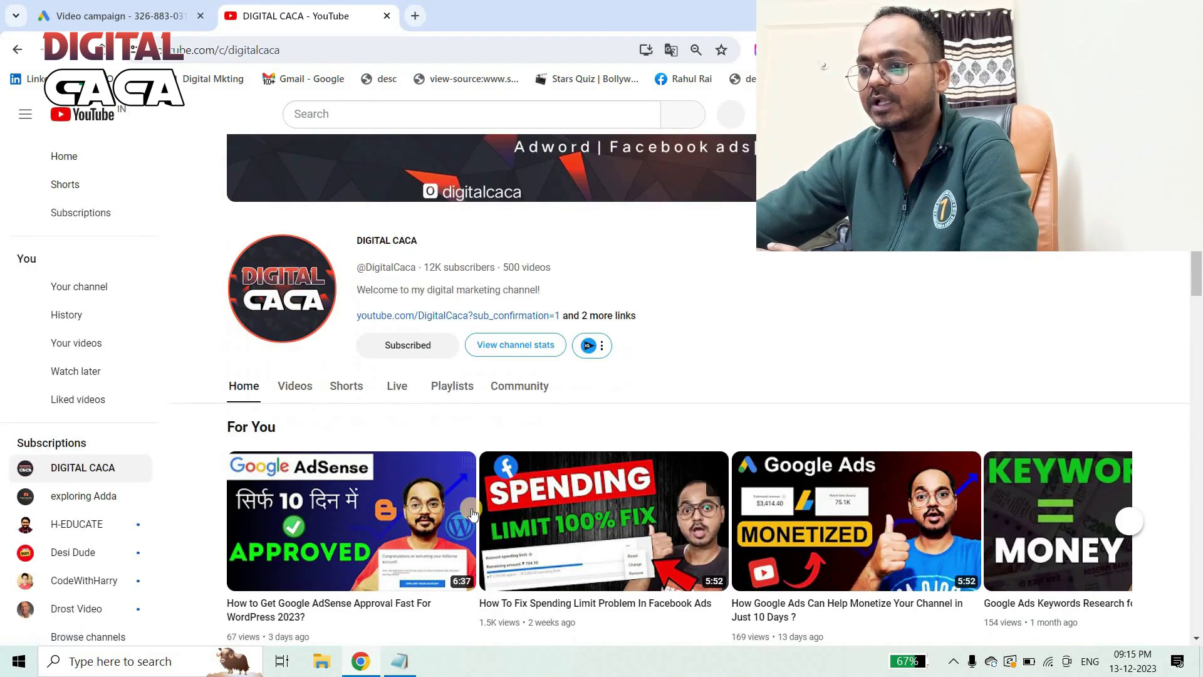
Open the channel's video "How To Fix Spending Limit Problem In Facebook Ads" and copy its share link.
{"action": "left_click", "coordinate": [571, 426]}
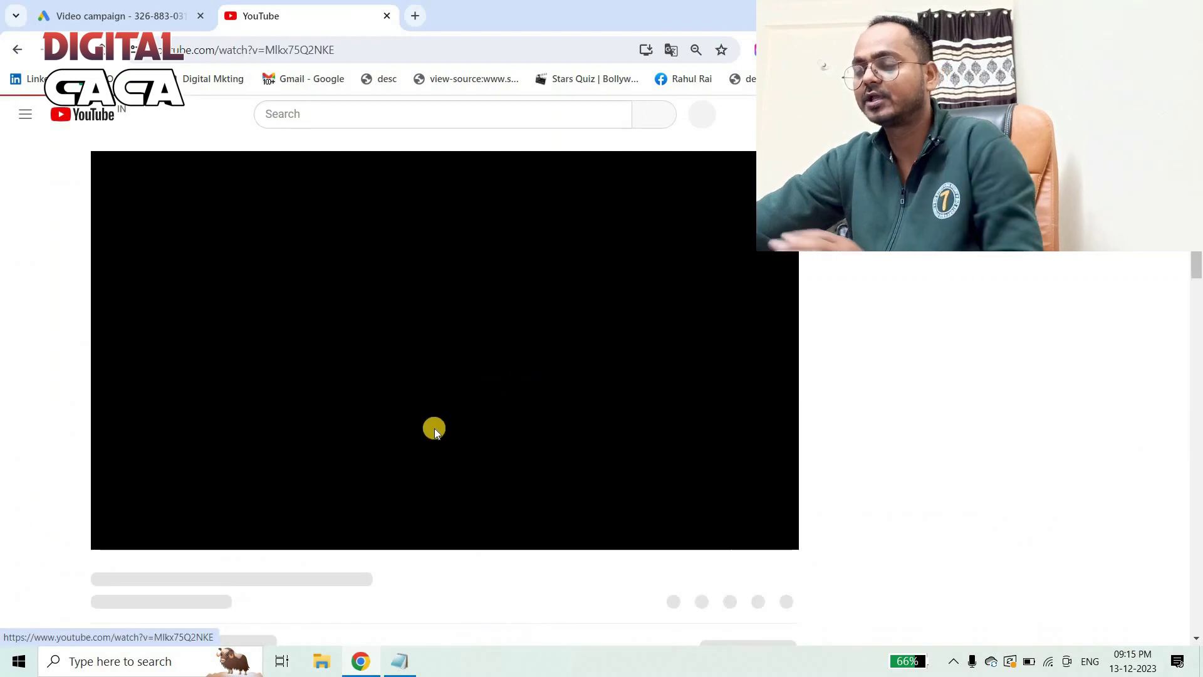
{"action": "scroll", "coordinate": [687, 457], "scroll_direction": "down", "scroll_amount": 2}
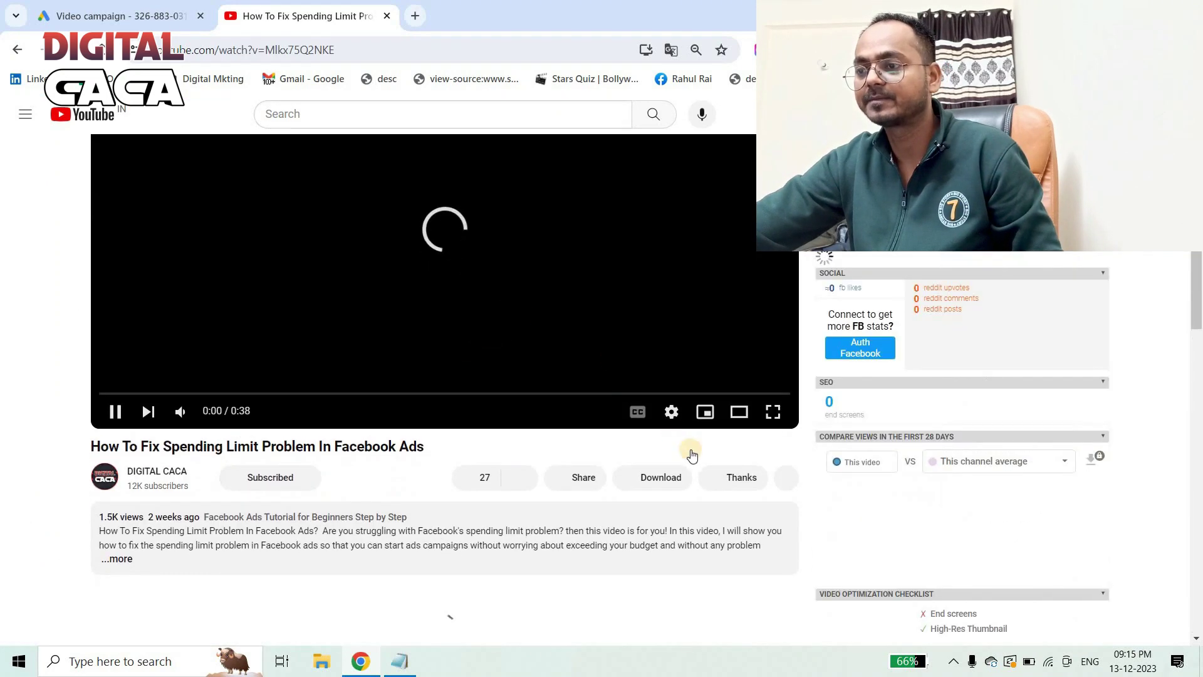
{"action": "left_click", "coordinate": [577, 401]}
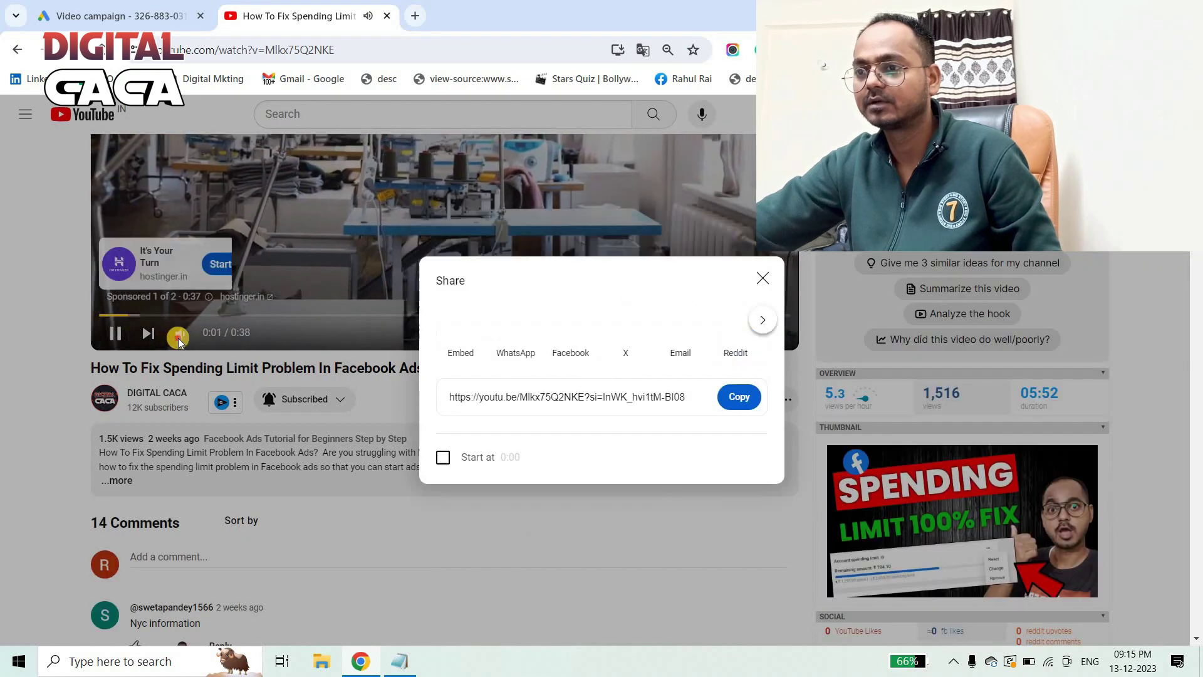
{"action": "left_click", "coordinate": [177, 258]}
{"action": "scroll", "coordinate": [605, 339], "scroll_direction": "down", "scroll_amount": 5}
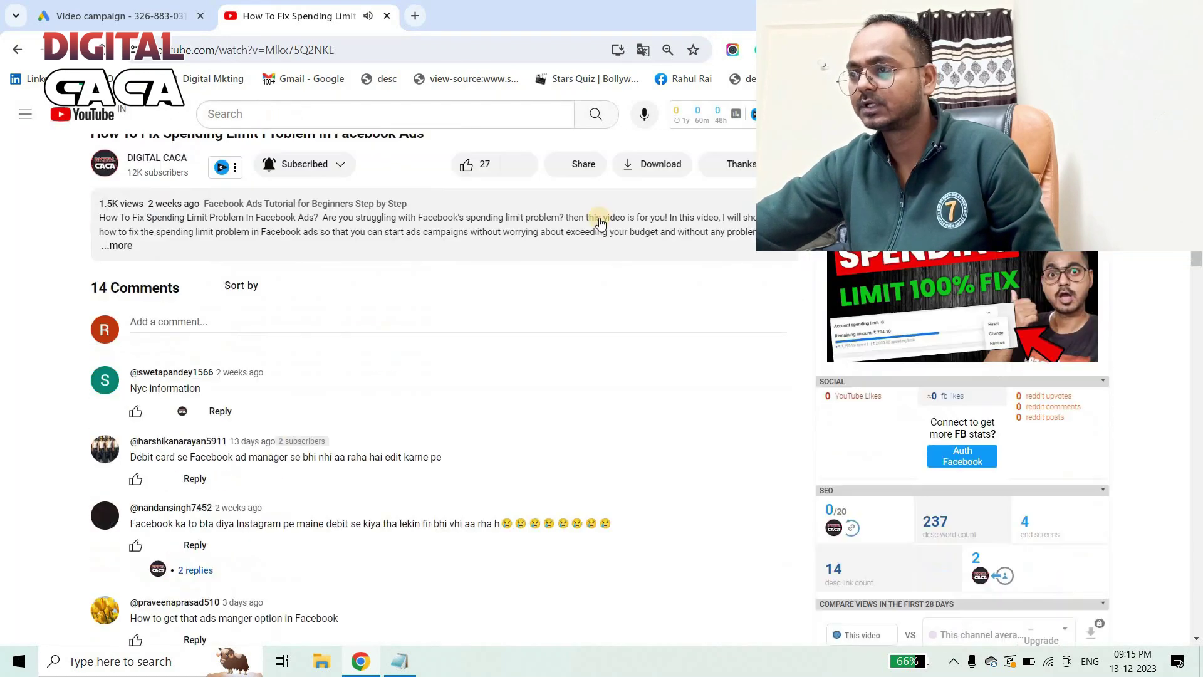
{"action": "scroll", "coordinate": [604, 339], "scroll_direction": "up", "scroll_amount": 3}
{"action": "left_click", "coordinate": [577, 242]}
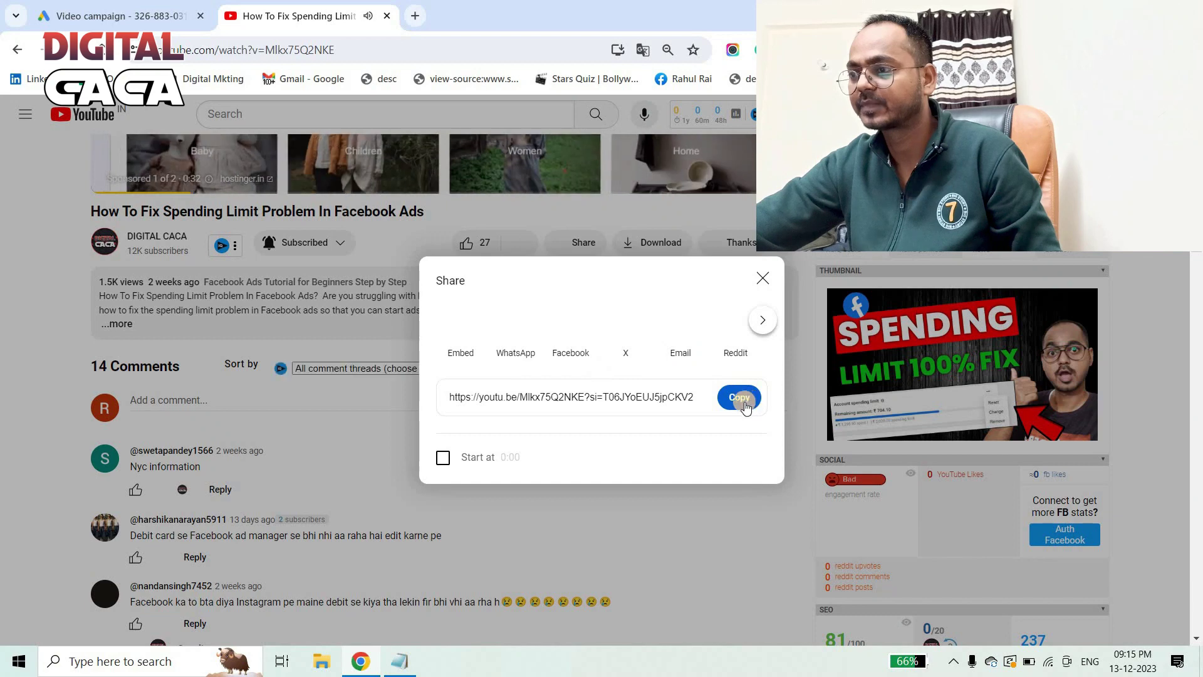
{"action": "left_click", "coordinate": [740, 397]}
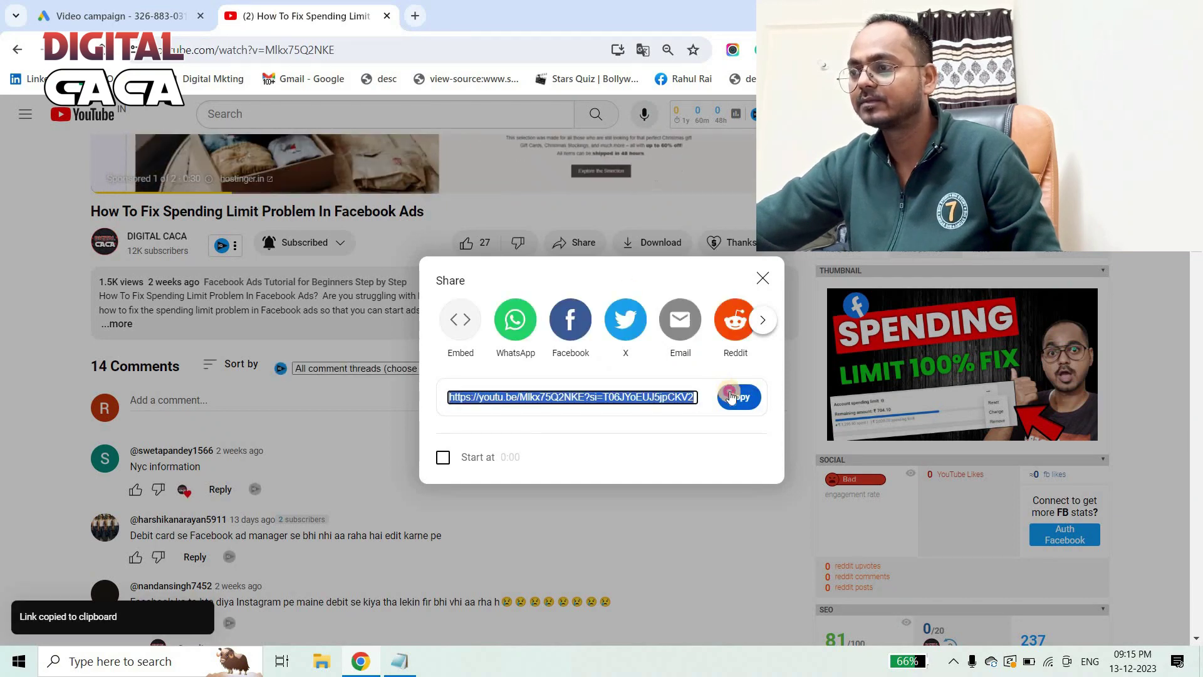
Return to the Google Ads campaign, paste the copied link as the ad's YouTube video and choose the In-feed video ad format.
{"action": "left_click", "coordinate": [163, 13]}
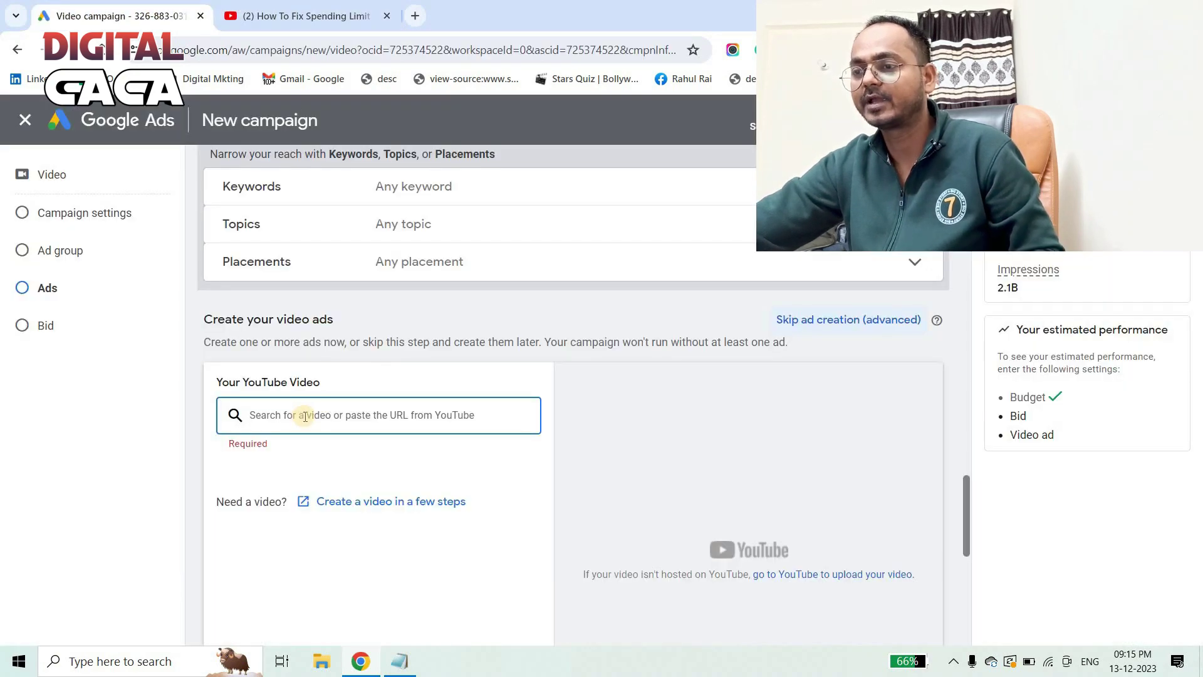
{"action": "key", "text": "ctrl+v"}
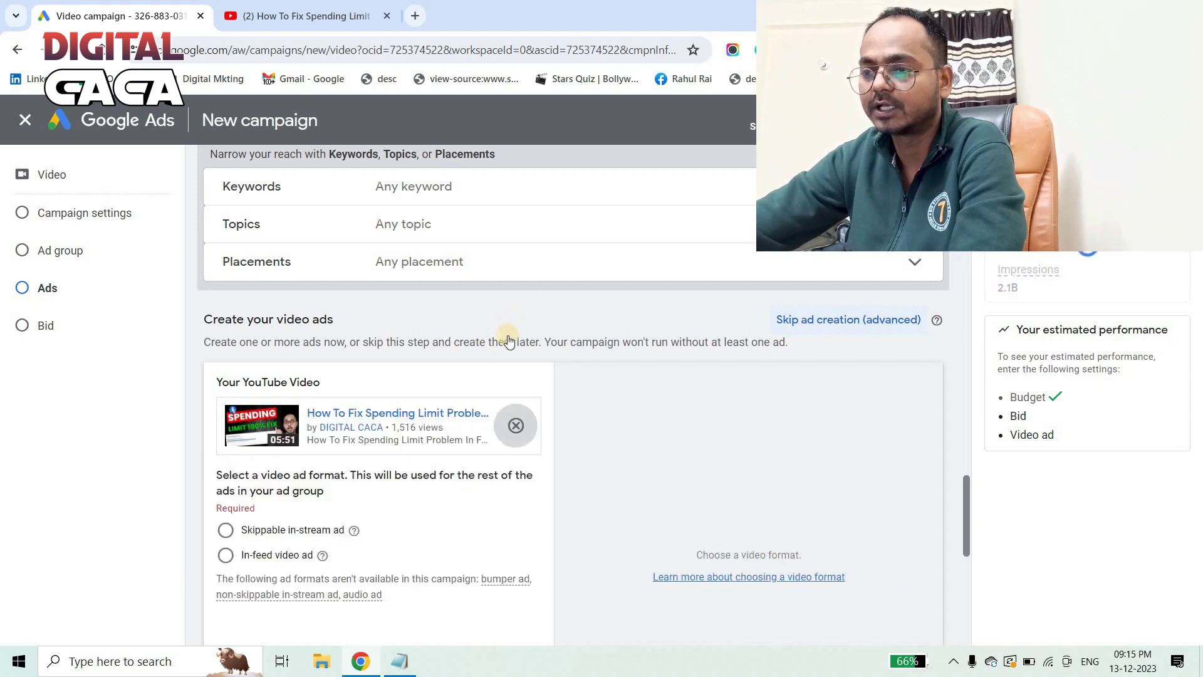
{"action": "scroll", "coordinate": [250, 356], "scroll_direction": "down", "scroll_amount": 1}
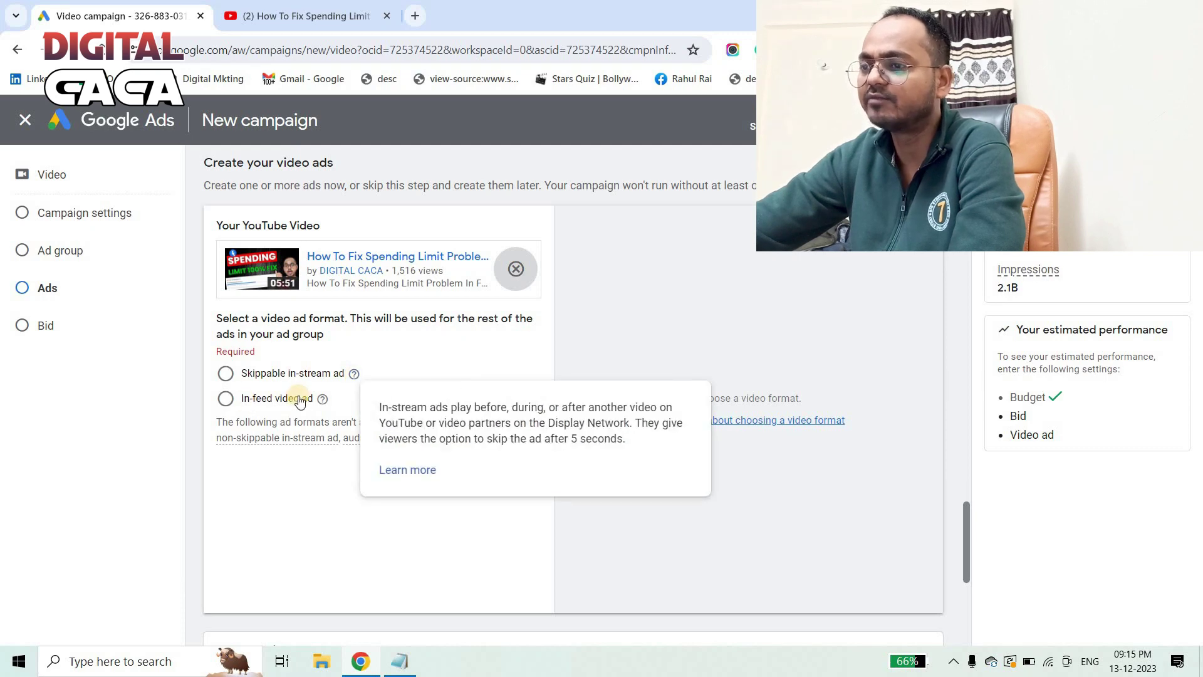
{"action": "left_click", "coordinate": [226, 399]}
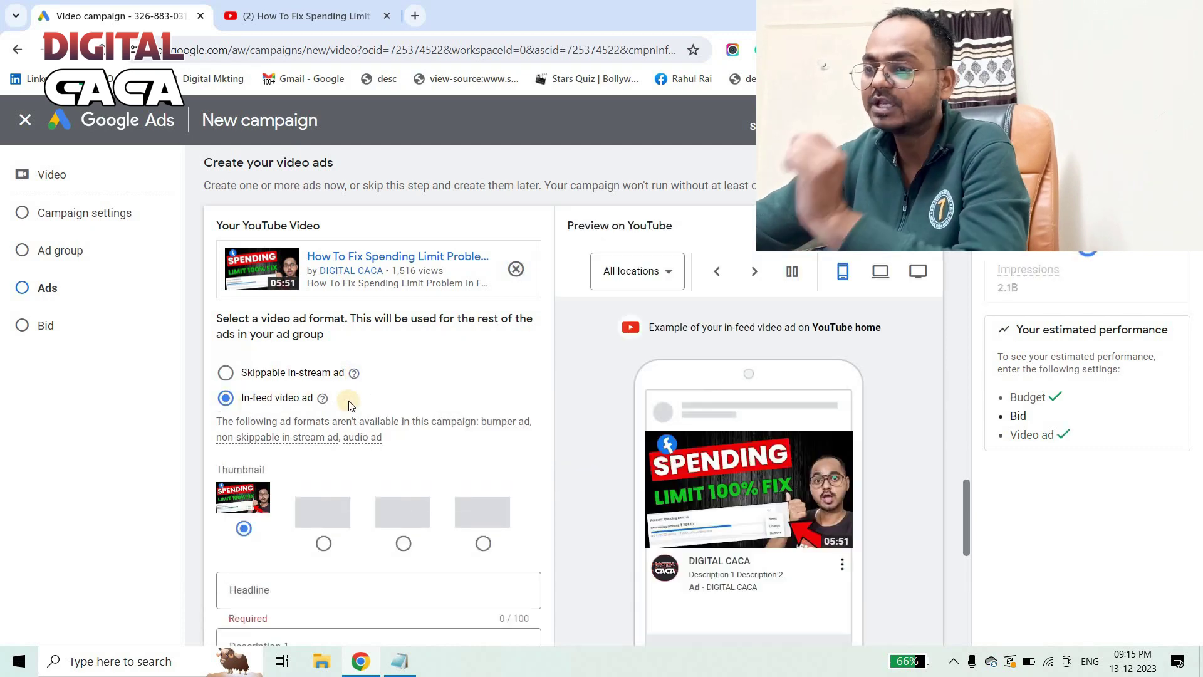
Open the in-feed video ad's Headline field for text entry.
{"action": "scroll", "coordinate": [382, 409], "scroll_direction": "down", "scroll_amount": 3}
{"action": "left_click", "coordinate": [246, 420]}
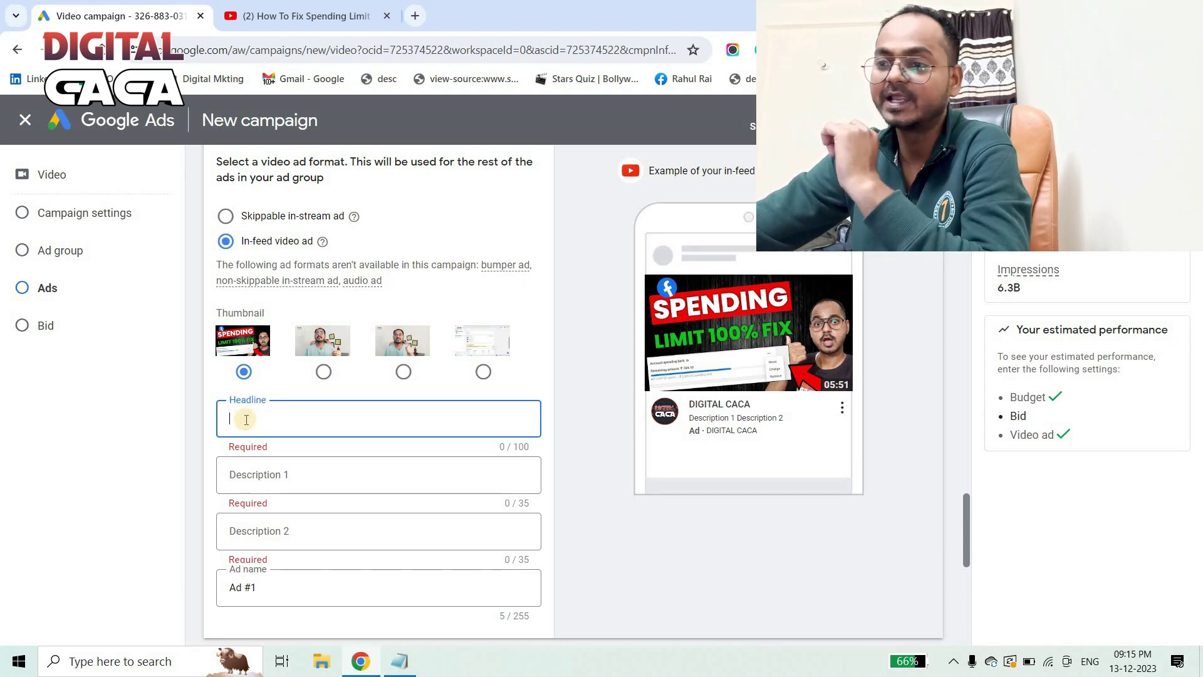